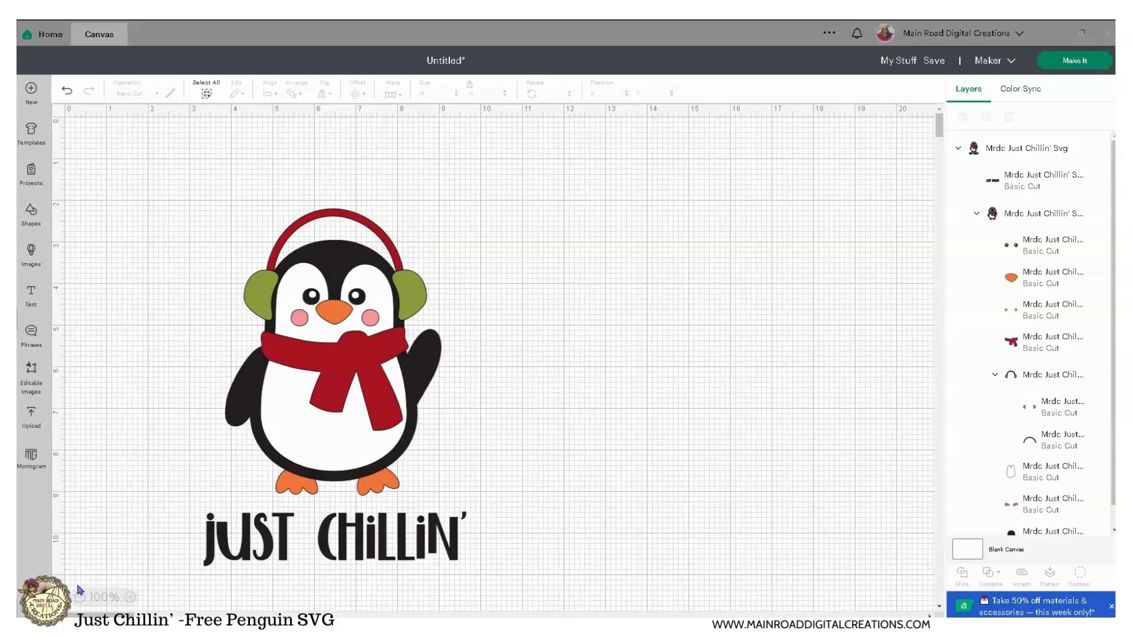
- Move the penguin design with its lettering toward the middle of the canvas and deselect it
left_click_drag(332, 404, 548, 348)
left_click(254, 333)
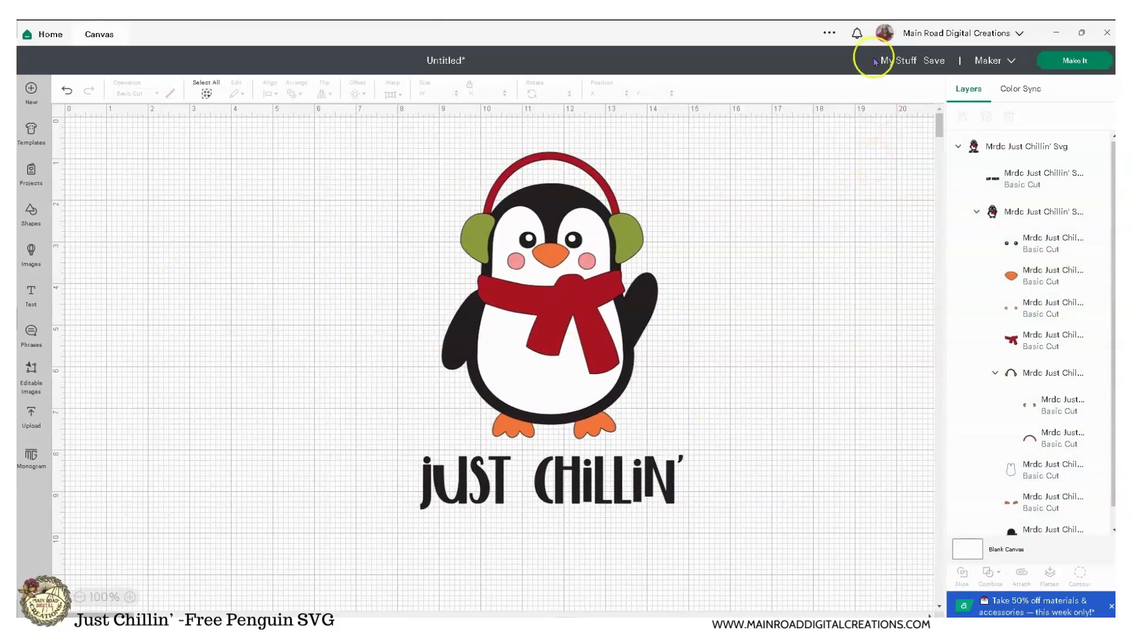
left_click(52, 39)
left_click(96, 35)
- Open the application settings and examine the machine options, including the devices offered for machine calibration
left_click(1020, 34)
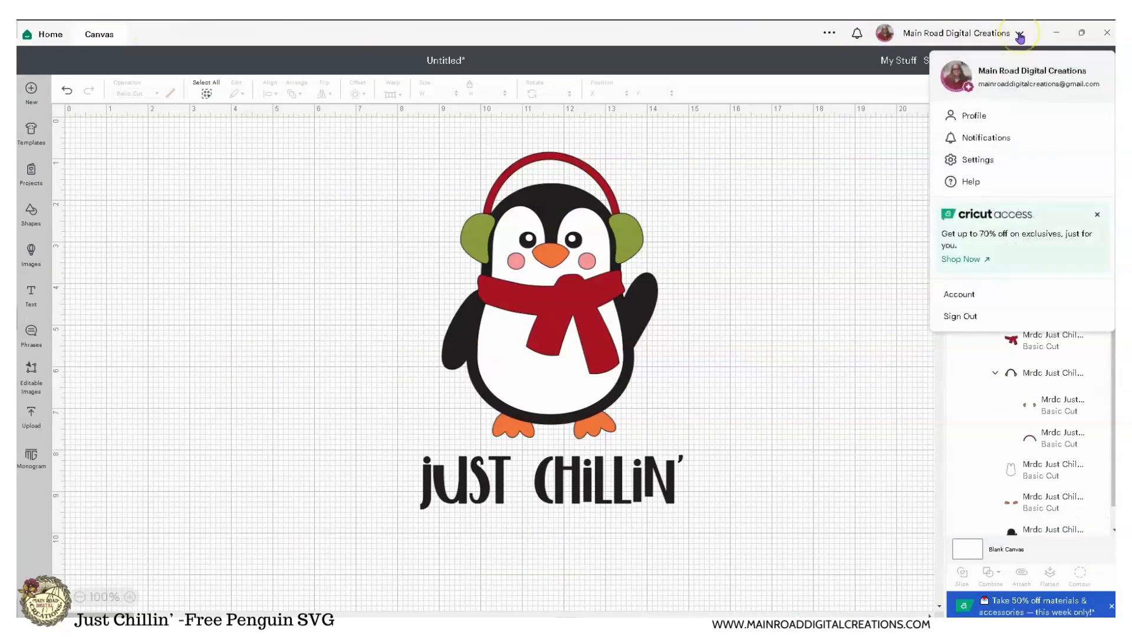
left_click(986, 122)
left_click(979, 159)
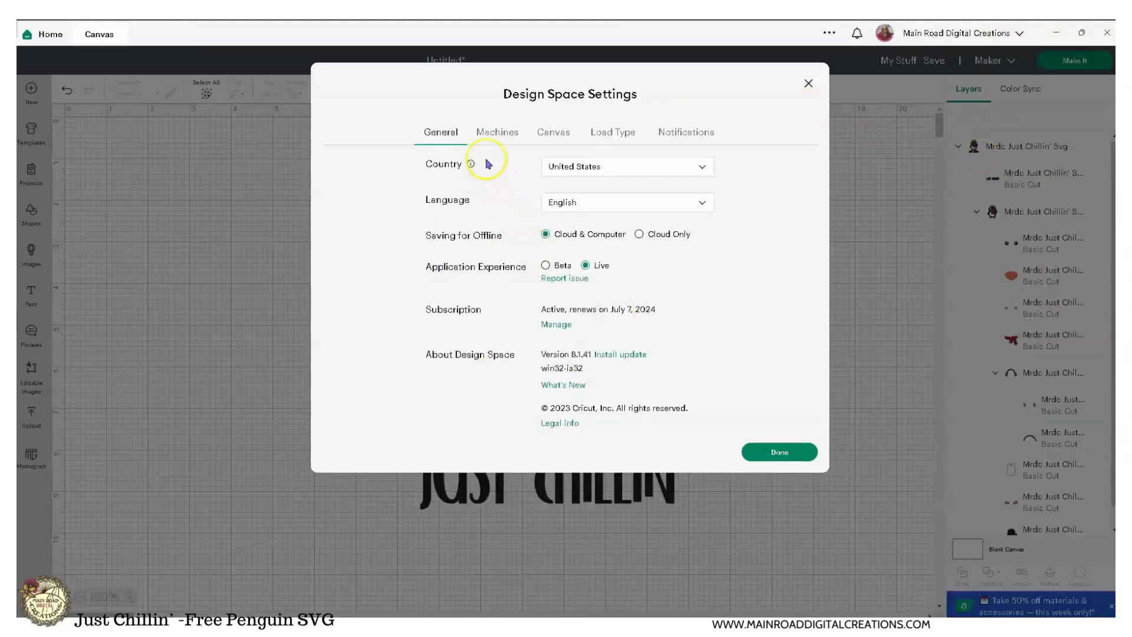
left_click(489, 140)
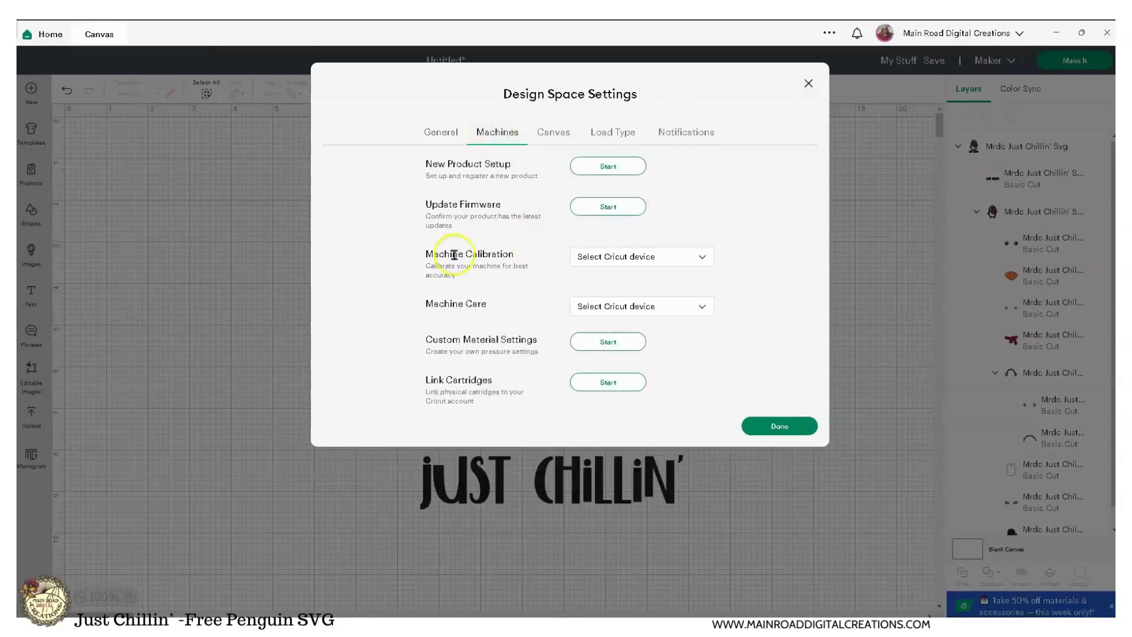
left_click(701, 259)
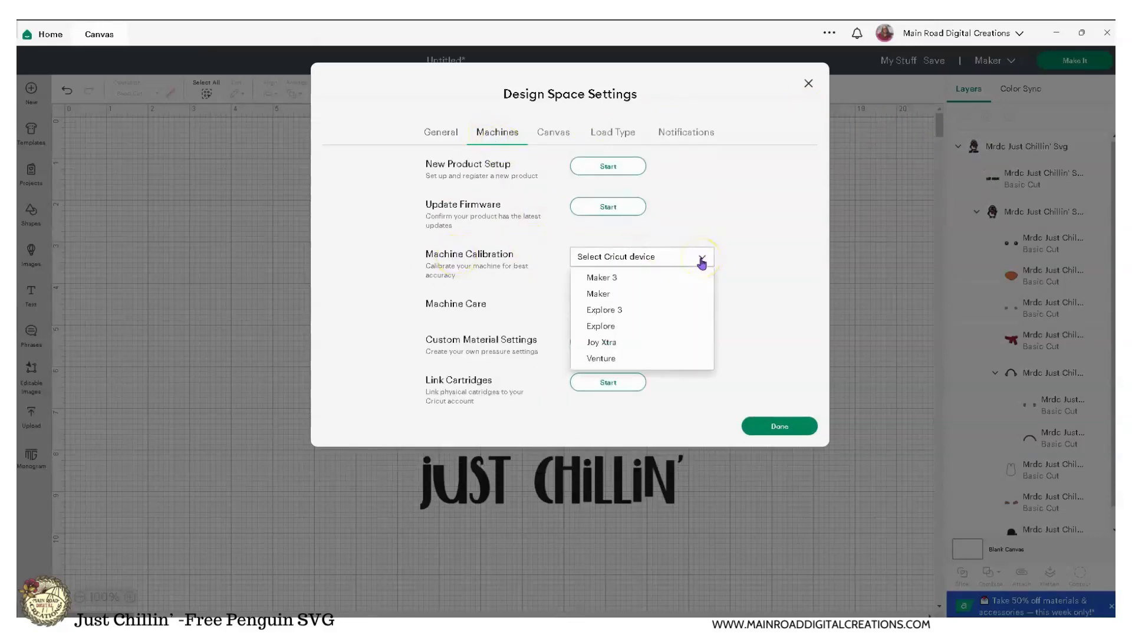
left_click(701, 263)
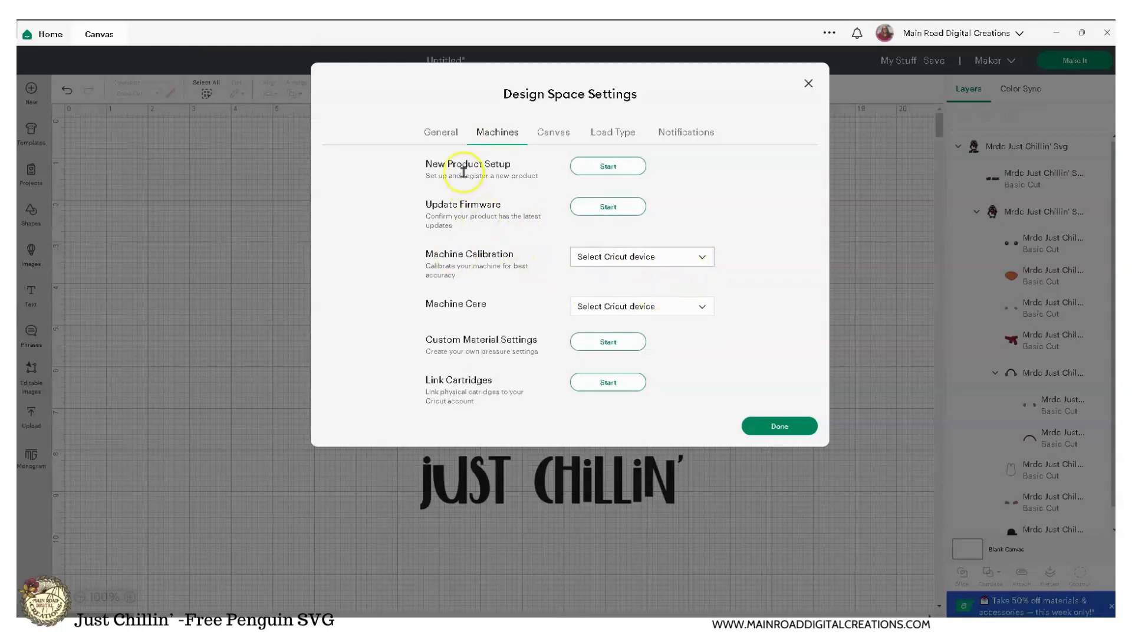
- Try the other canvas grid options in the canvas settings and return to Full Grid
left_click(553, 134)
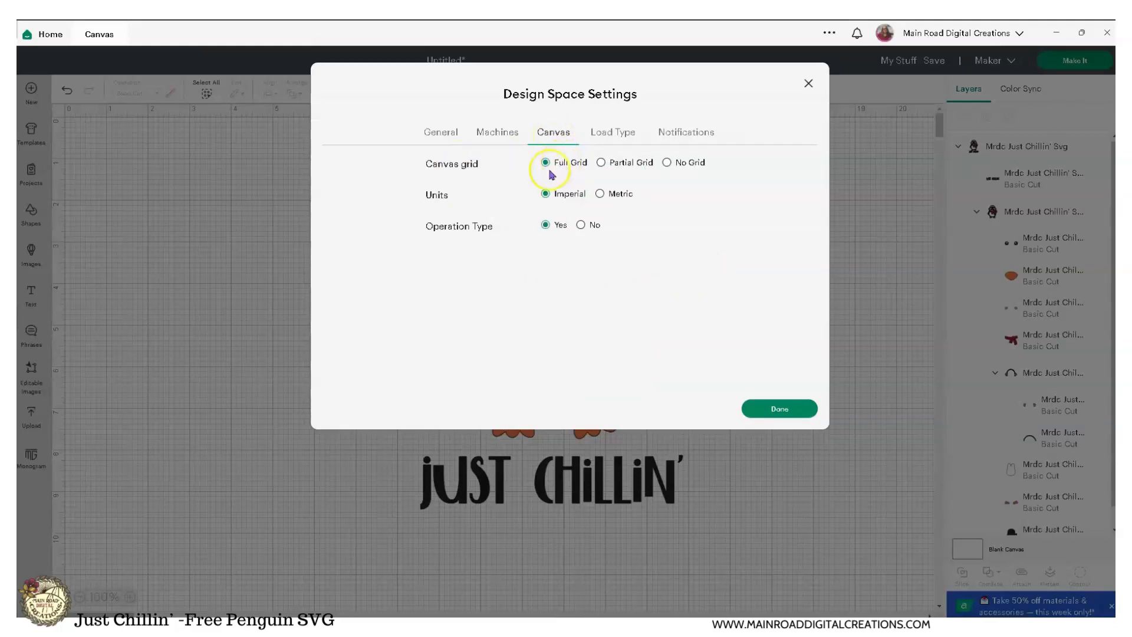
left_click(666, 164)
left_click(547, 168)
left_click(860, 210)
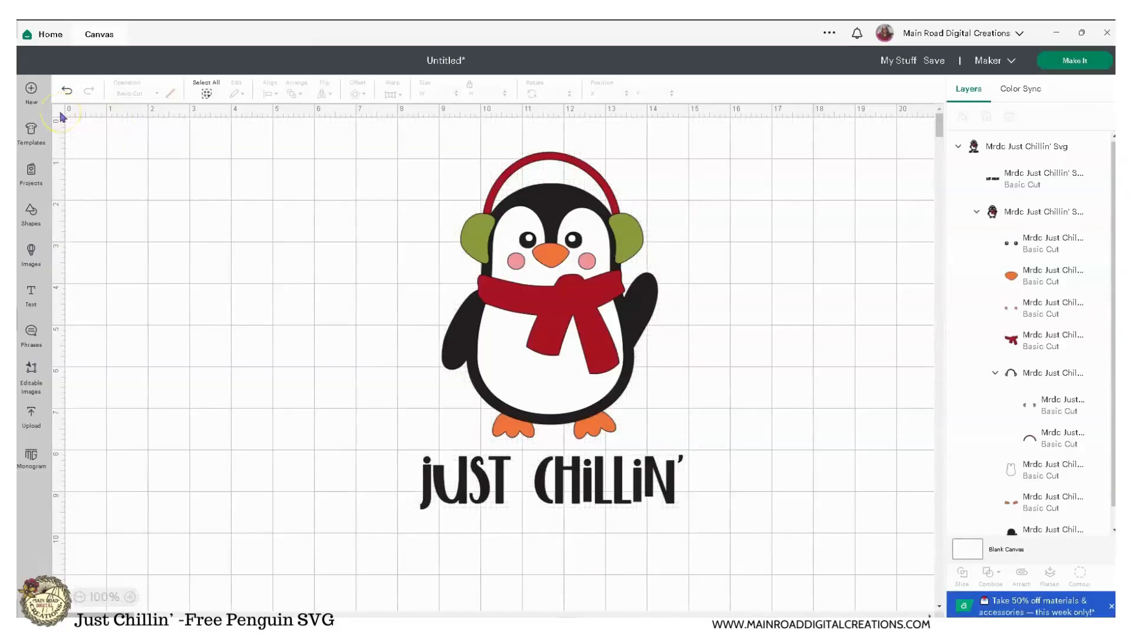
- Change the blank canvas background color to light gray
left_click(972, 548)
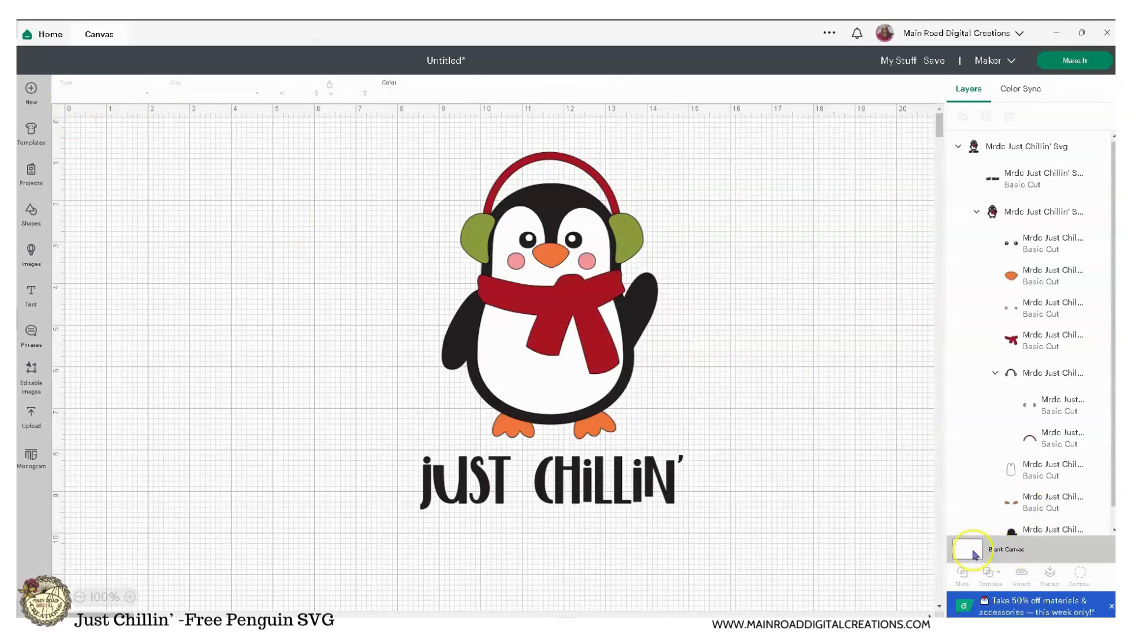
left_click(384, 90)
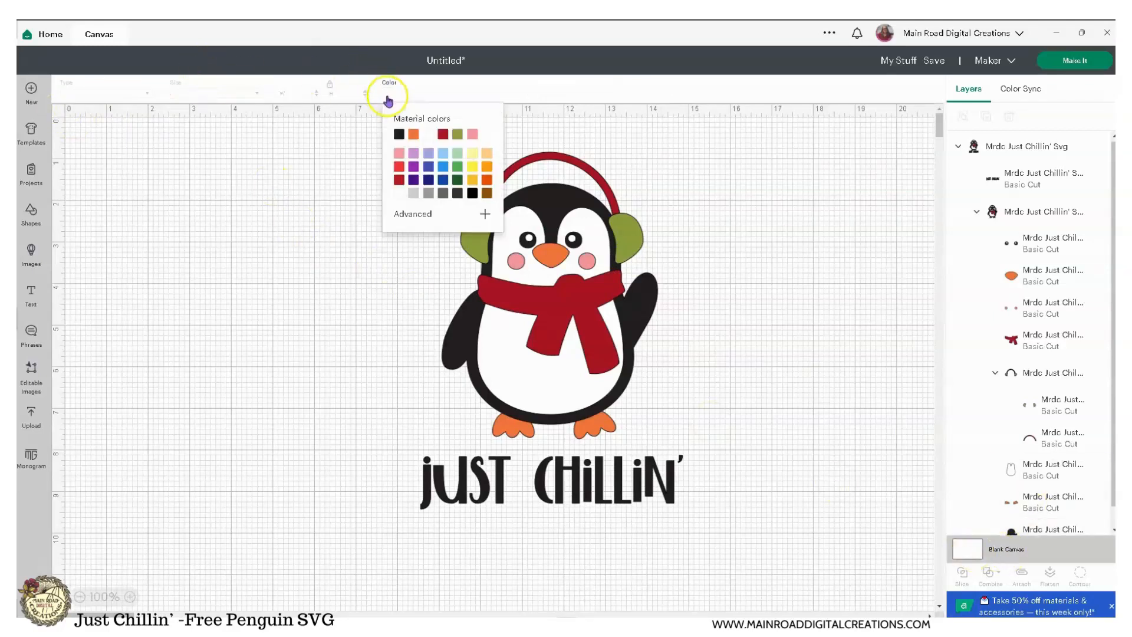
left_click(413, 193)
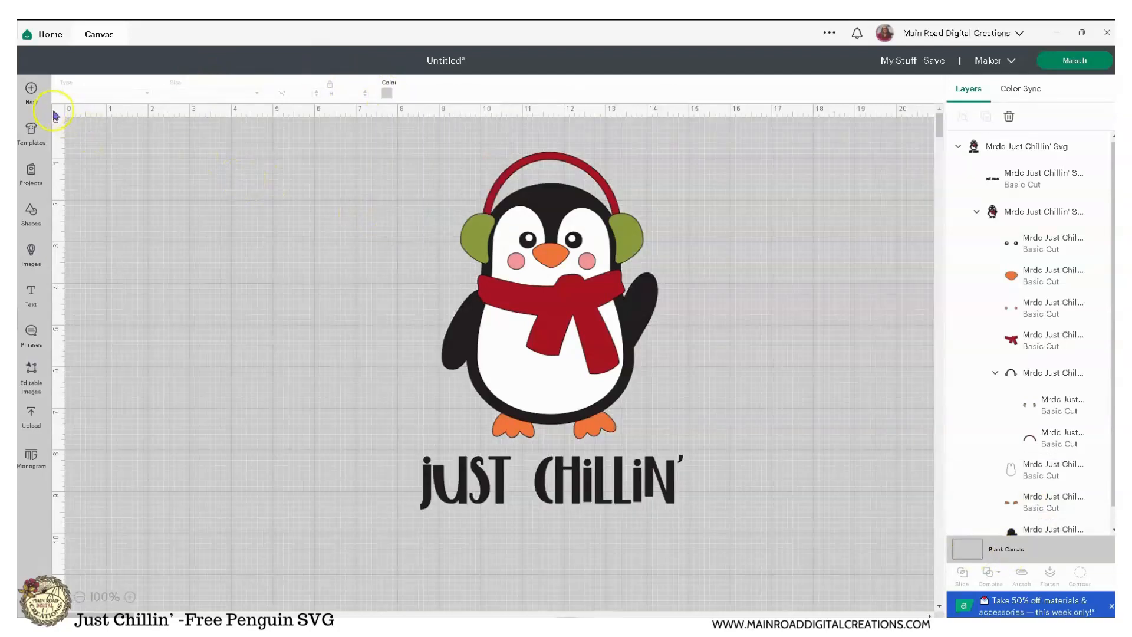
- Reopen the canvas settings and set the canvas grid to No Grid
left_click(998, 34)
left_click(990, 159)
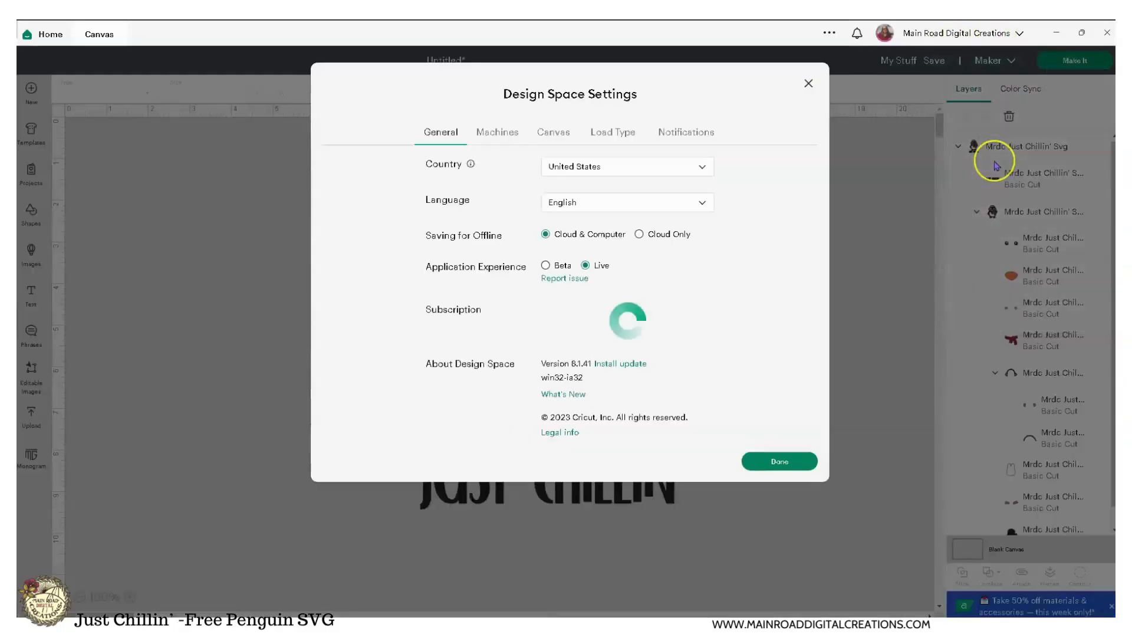
left_click(498, 132)
left_click(554, 133)
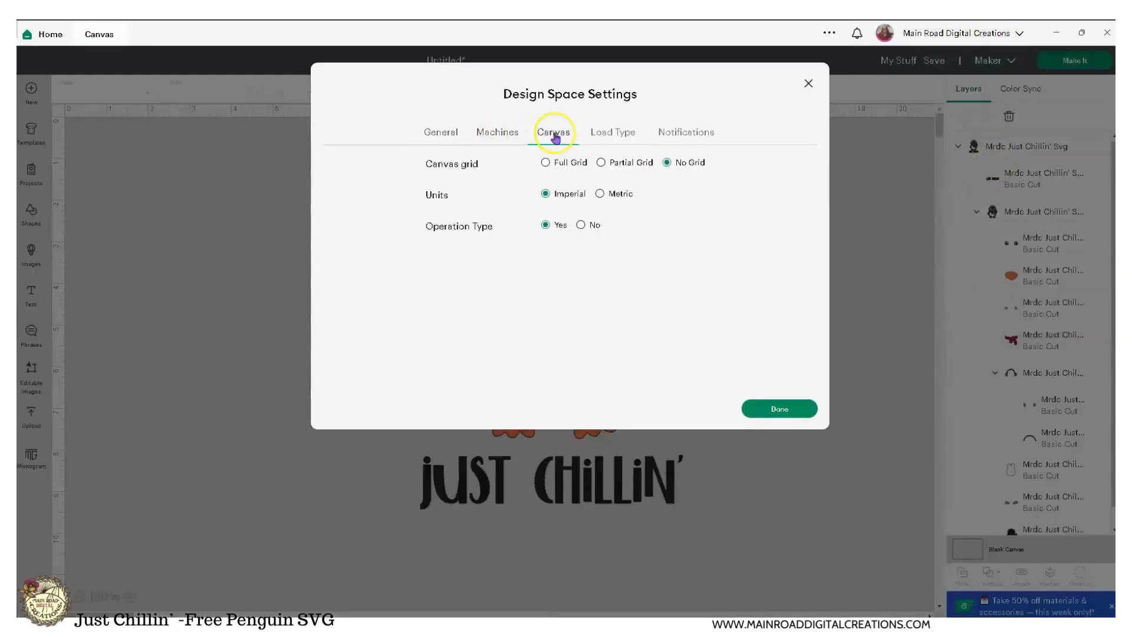
- Check the load type settings, enable New projects and New images notifications for followed members, and close the settings
left_click(600, 136)
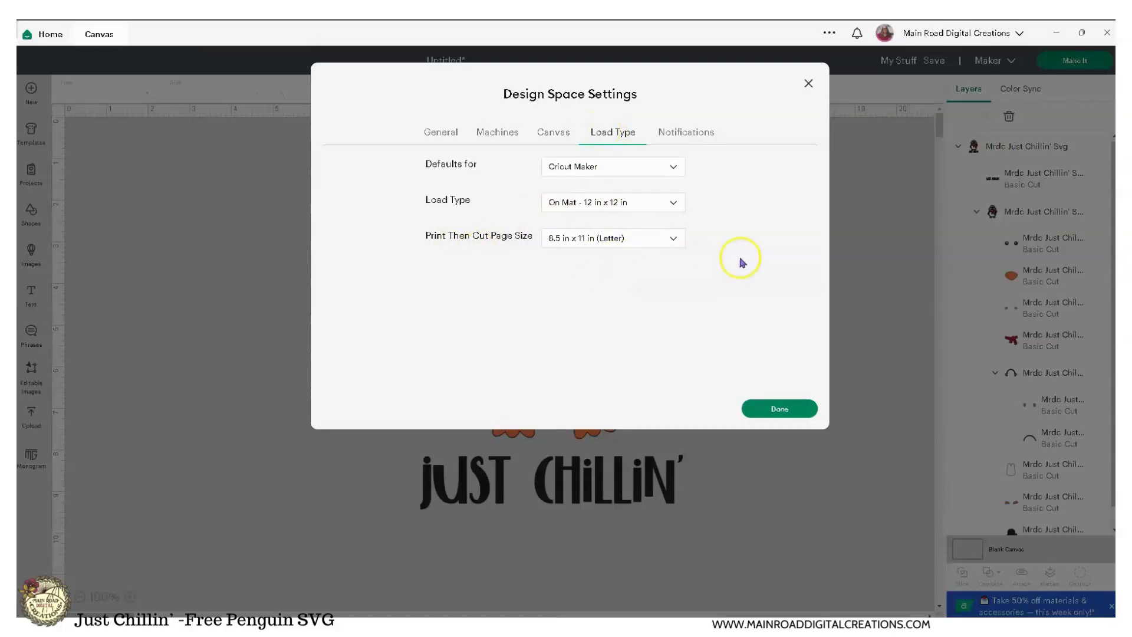
left_click(684, 135)
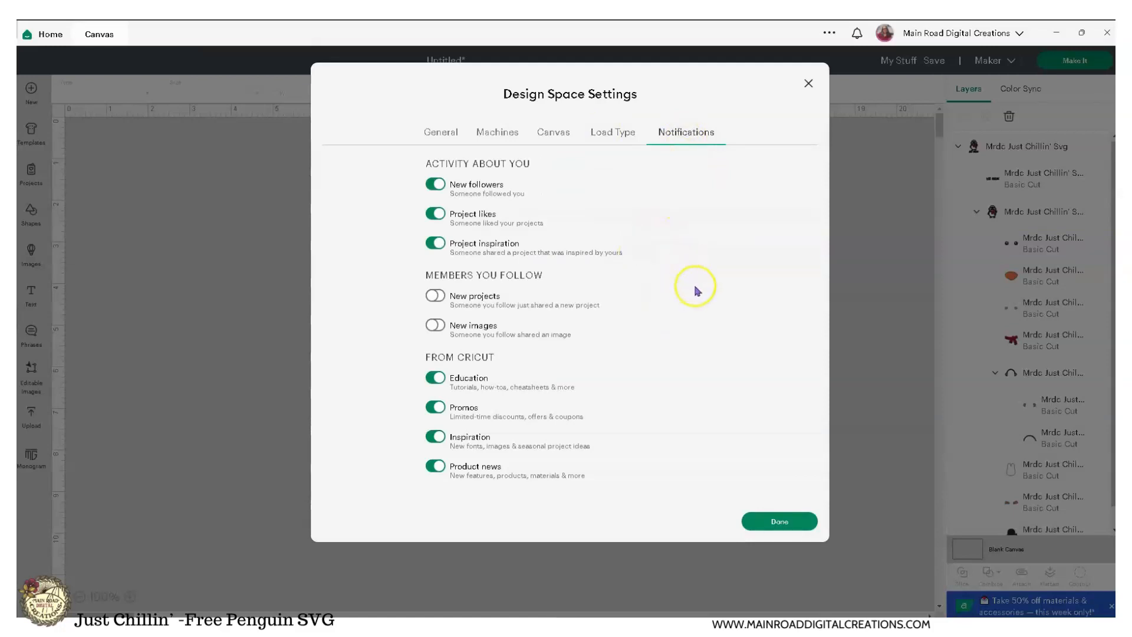
left_click(436, 296)
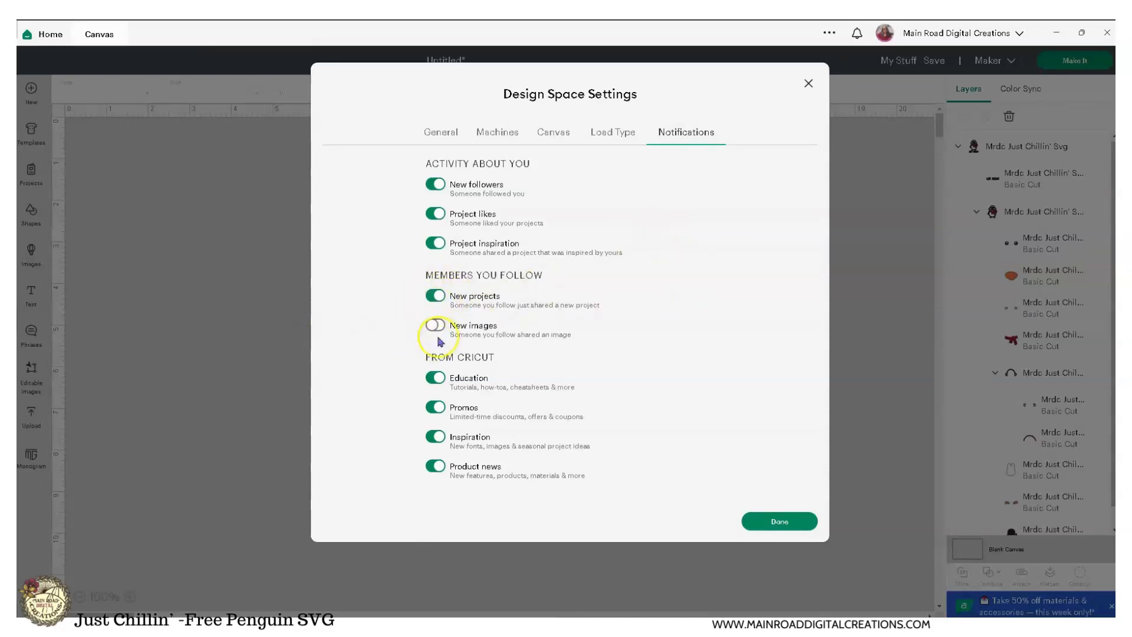
left_click(438, 326)
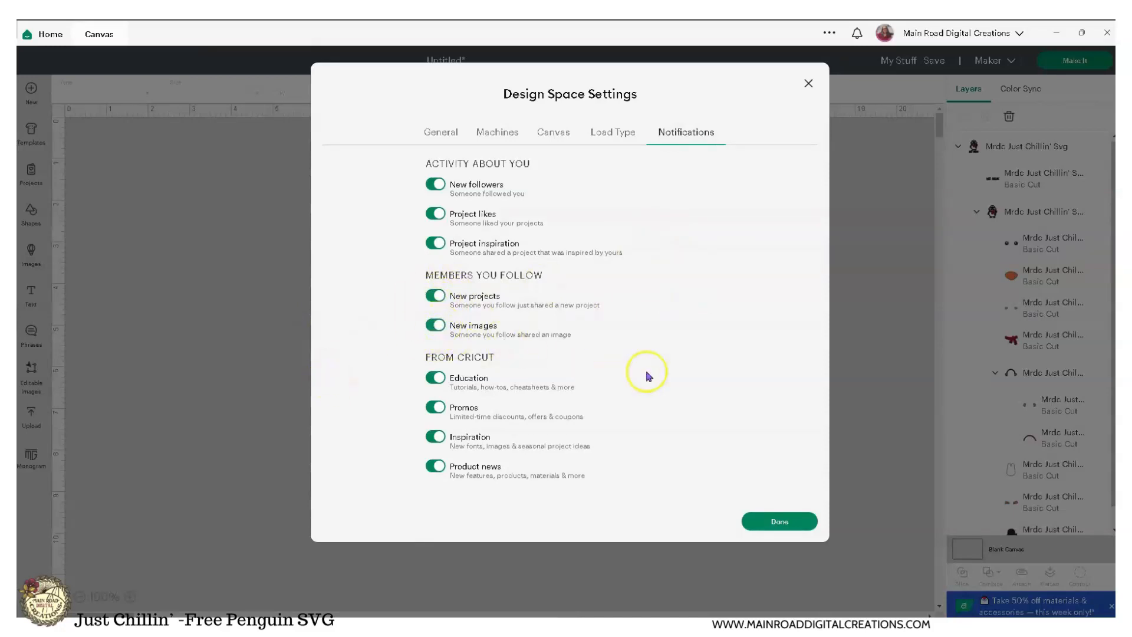
left_click(807, 84)
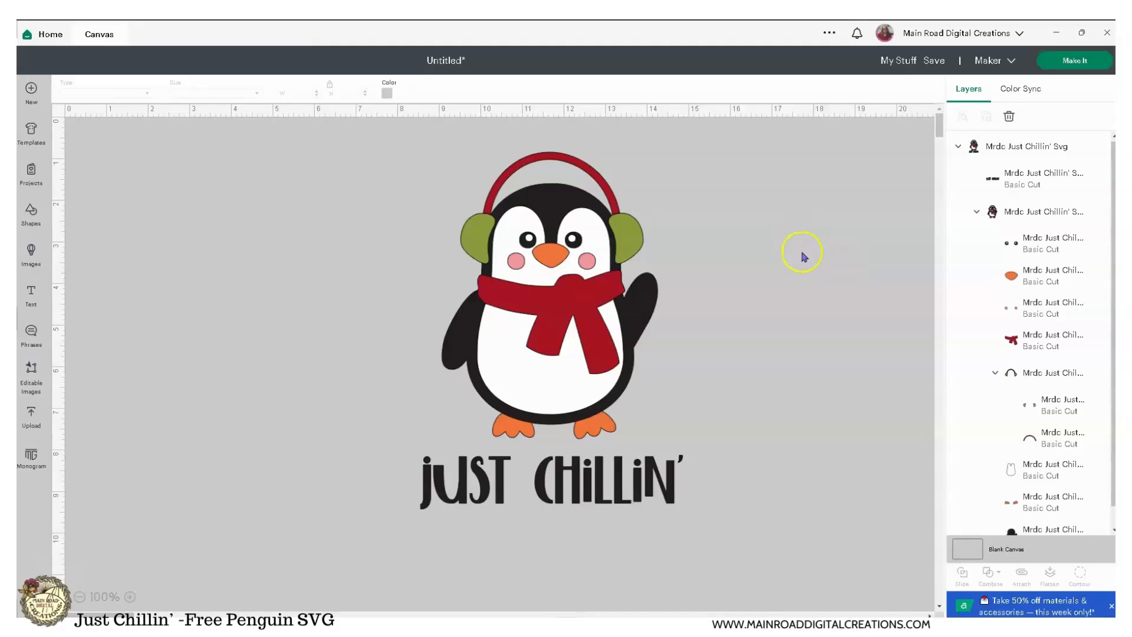
- Open the account's profile, browse its shared projects, and return to the canvas
left_click(888, 40)
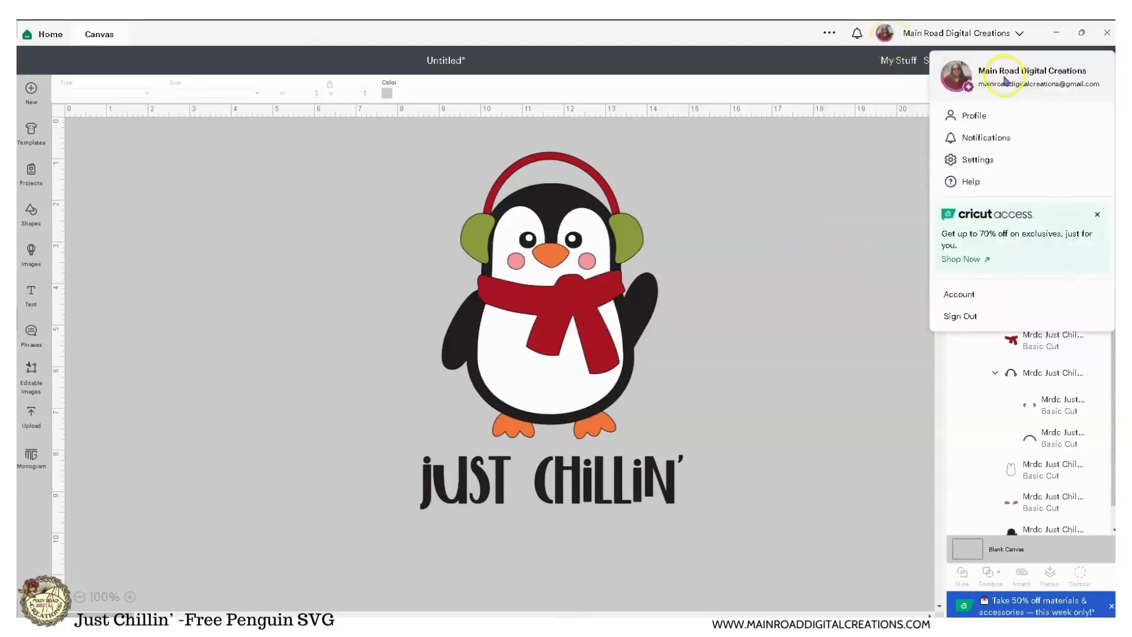
left_click(971, 115)
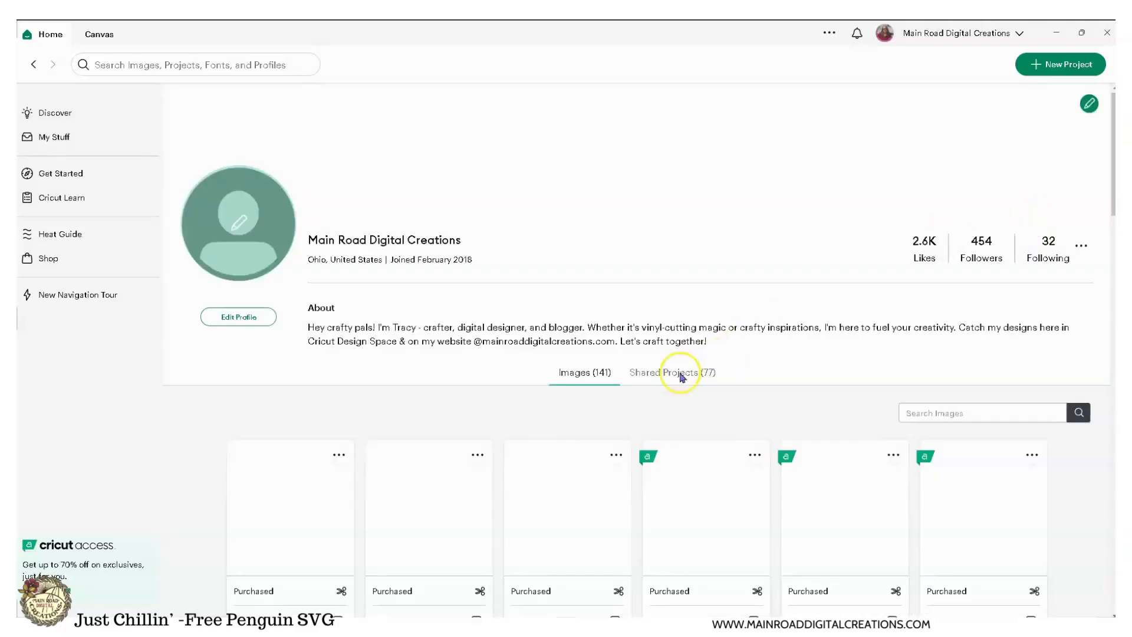
left_click(673, 373)
scroll(772, 435, "down", 4)
scroll(773, 436, "up", 4)
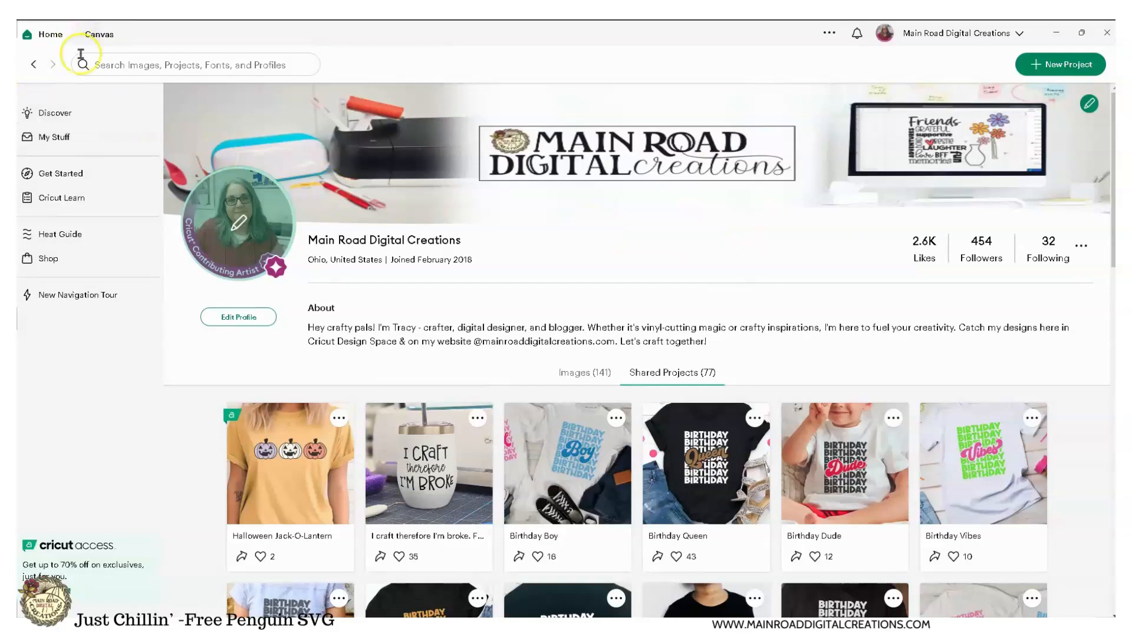
left_click(99, 34)
- Move the whole design to about X 7.6 in, Y 1.29 in and ungroup it into penguin and lettering
left_click(524, 355)
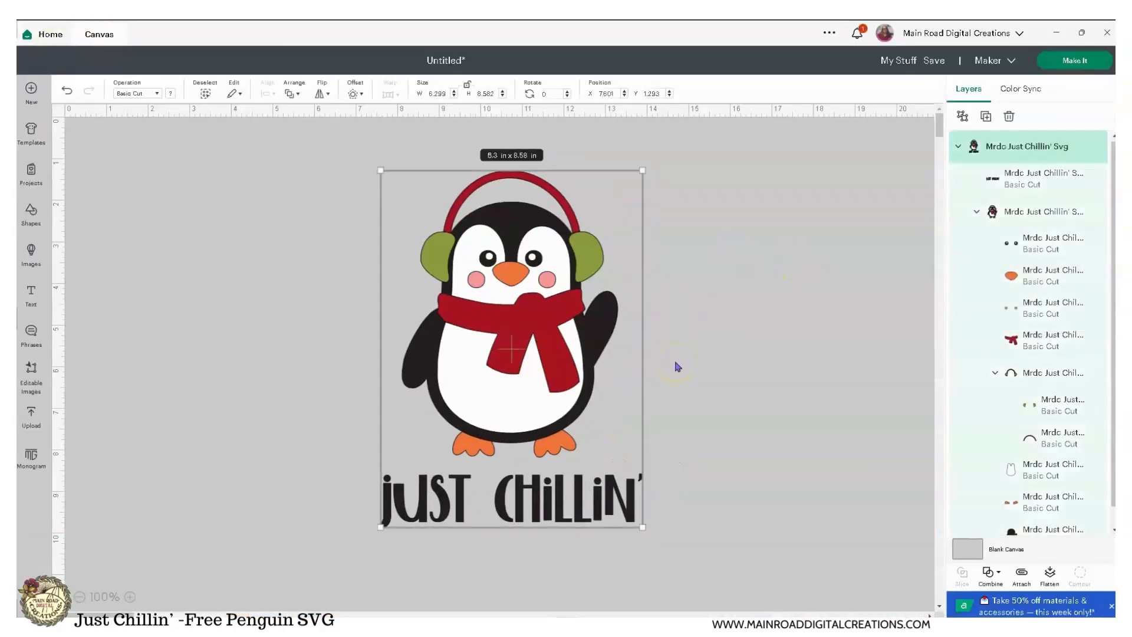
left_click(699, 409)
left_click(506, 316)
left_click(962, 116)
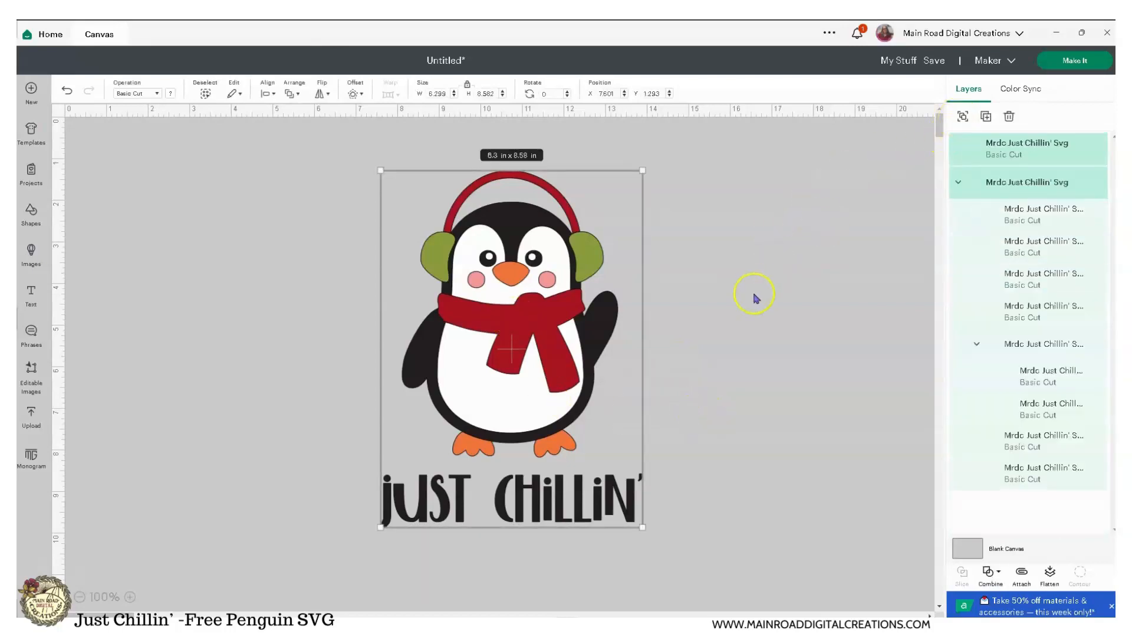
left_click(749, 310)
- Ungroup the penguin into its separate color parts and deselect them
left_click(517, 291)
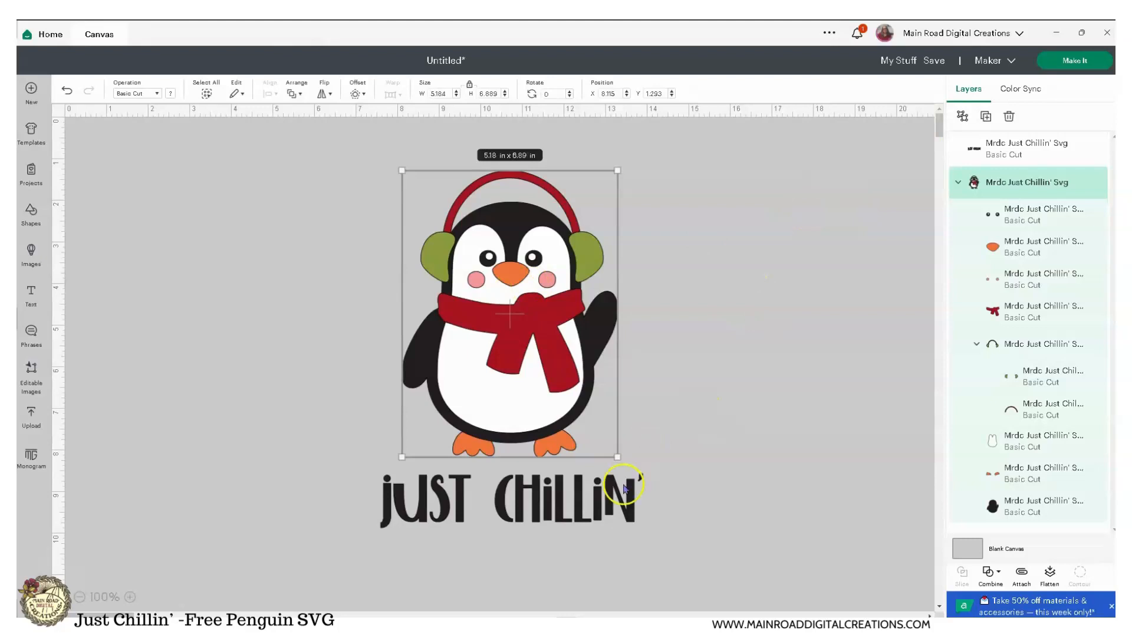
left_click(964, 116)
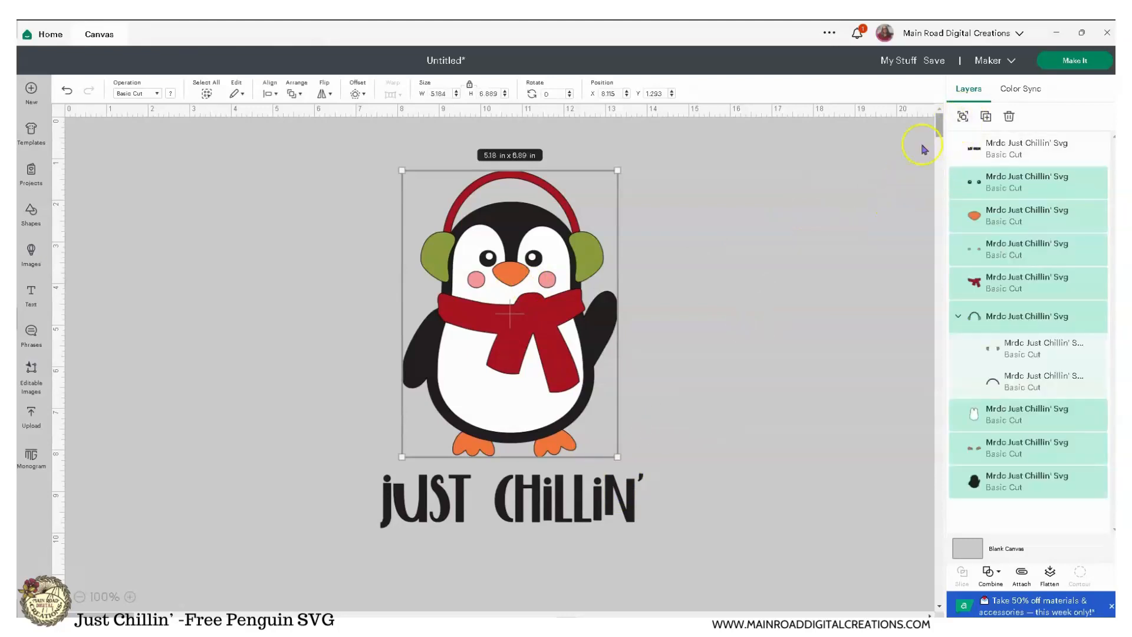
left_click(816, 228)
- Hide the "Just Chillin'" lettering layer and show it again
left_click(563, 221)
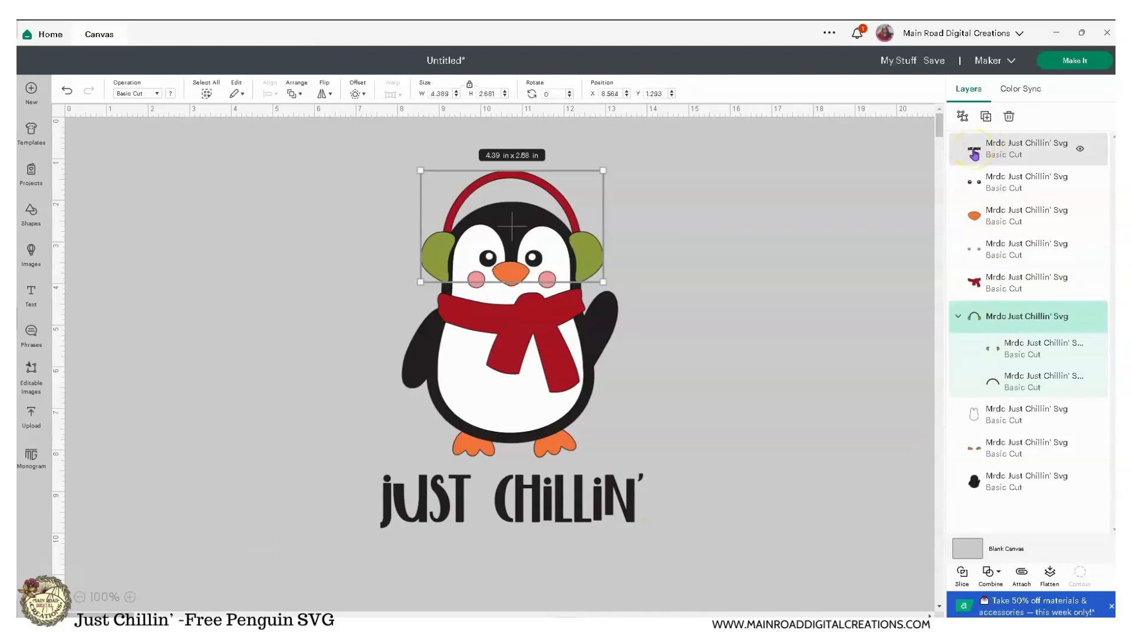
left_click(1081, 150)
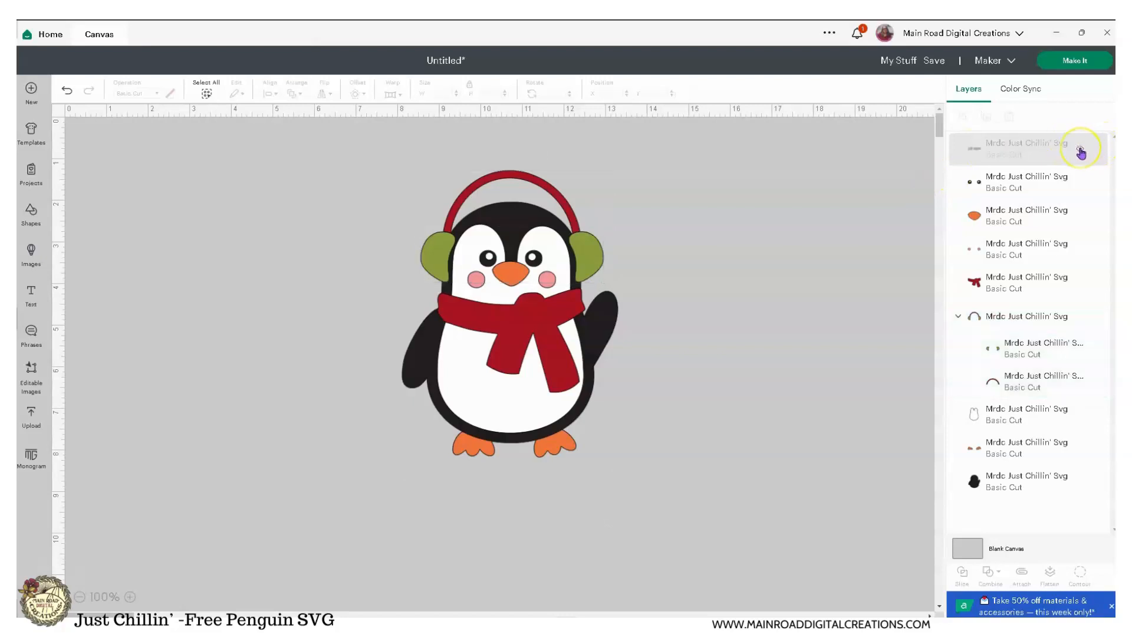
left_click(1080, 150)
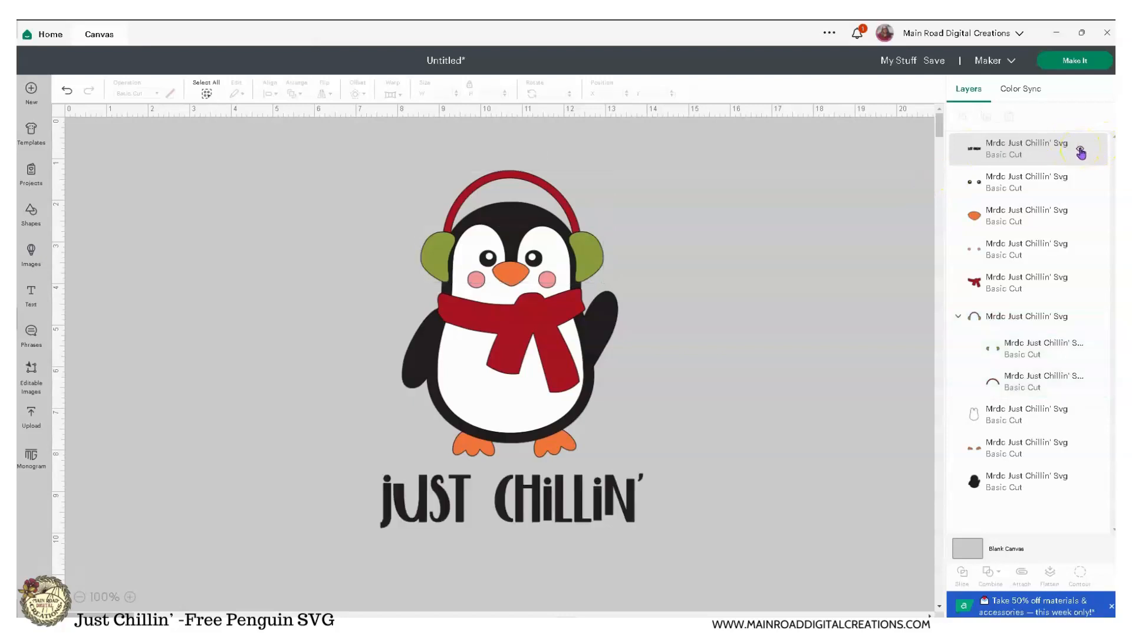
- Examine the earmuff group by selecting its green ear pads and red headband layers in turn
left_click(578, 237)
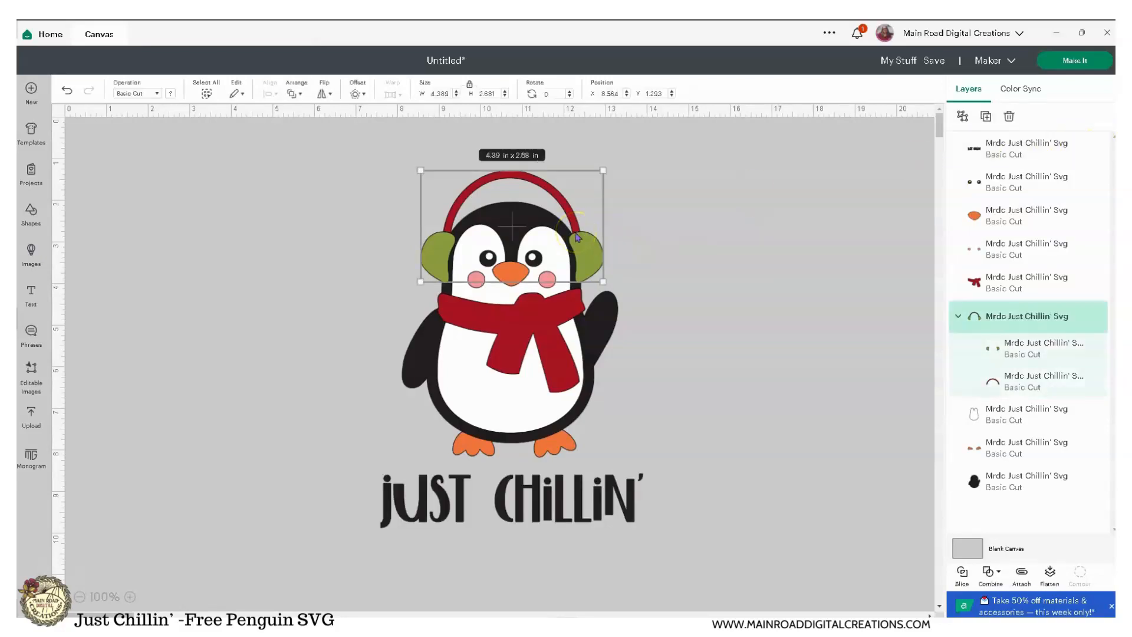
left_click(1004, 352)
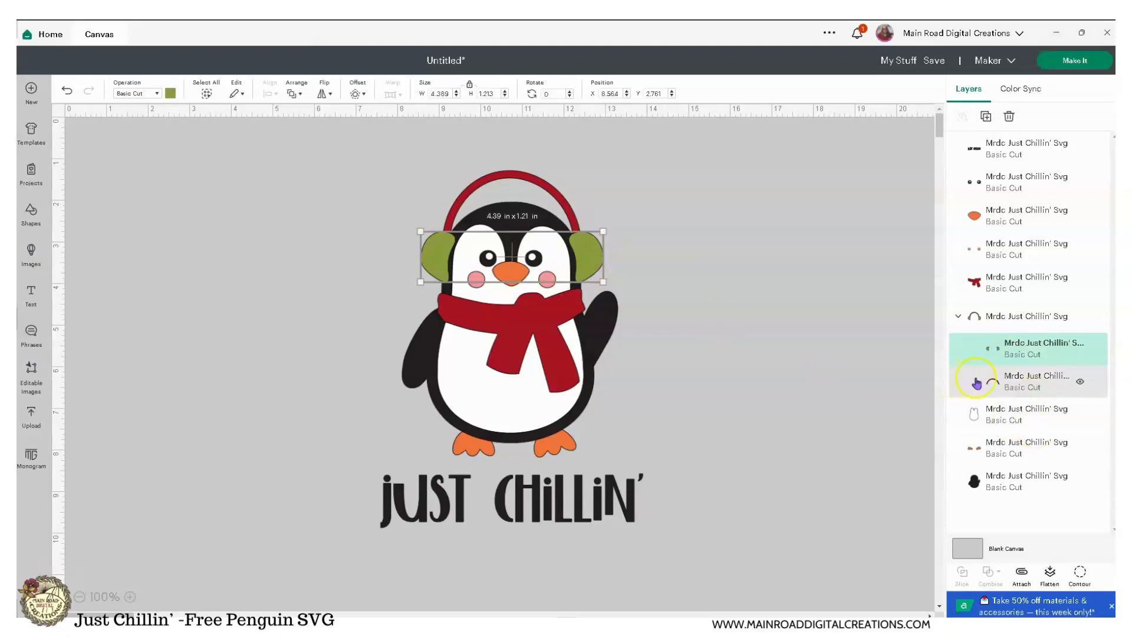
left_click(980, 383)
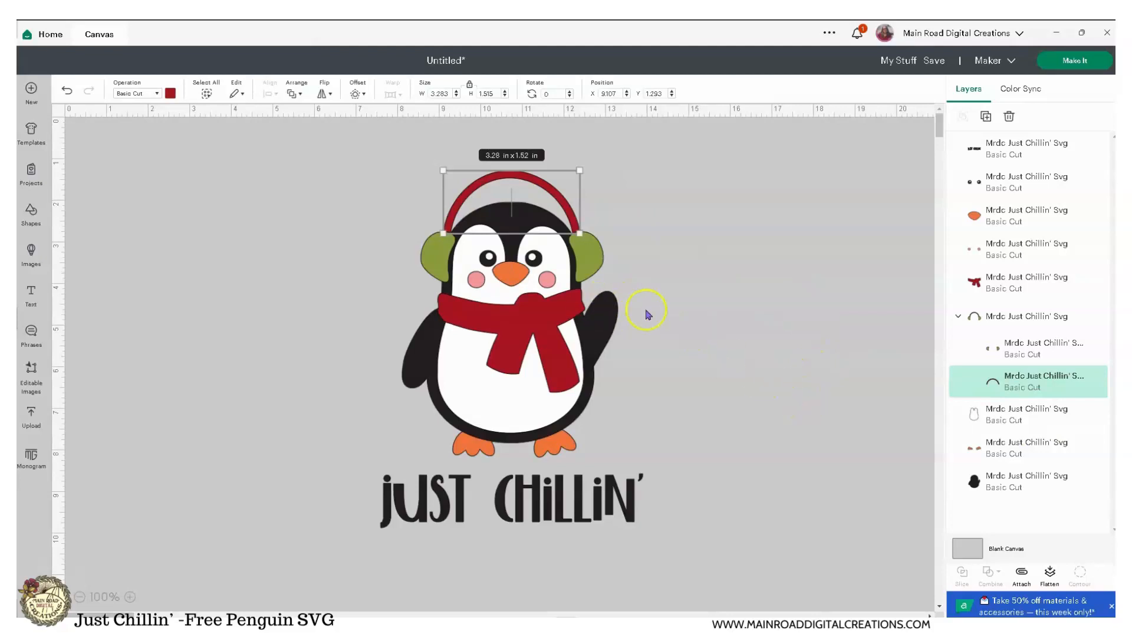
left_click(682, 291)
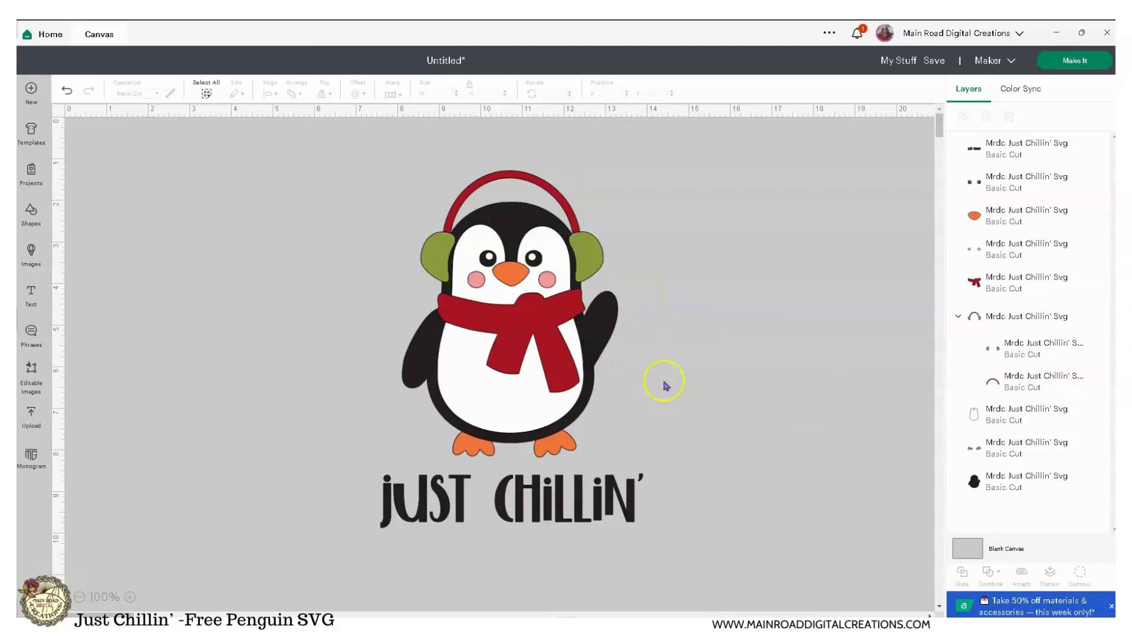
- Bring the project to mat preparation and move the "Just Chillin'" lettering lower on the black mat, to about the 8-inch line
left_click(1073, 61)
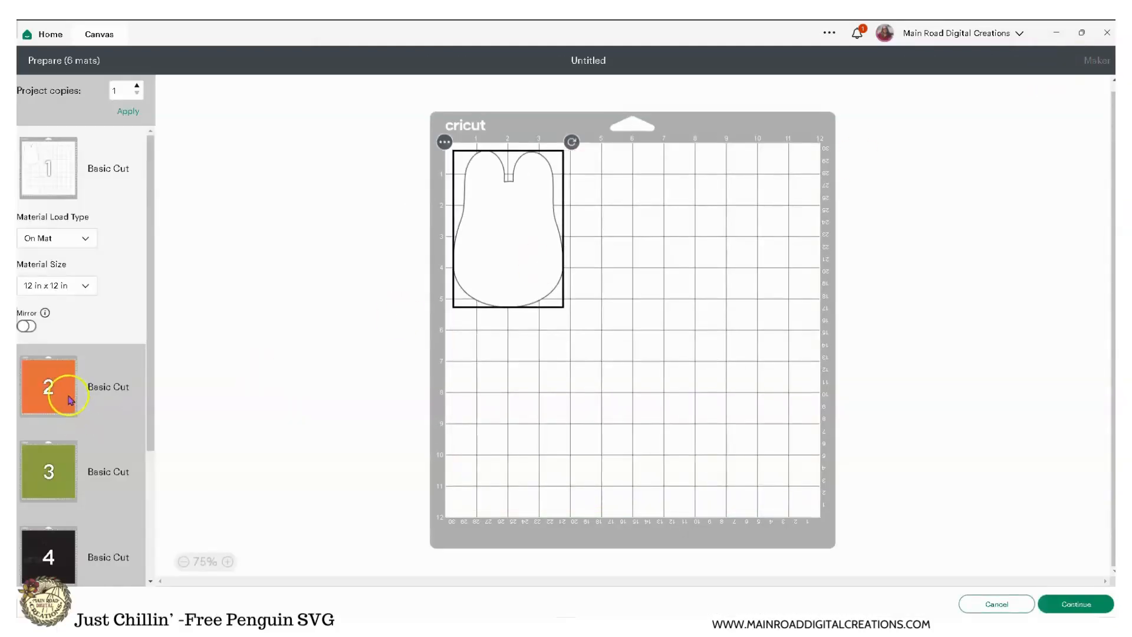
left_click(70, 401)
left_click(59, 489)
left_click(44, 539)
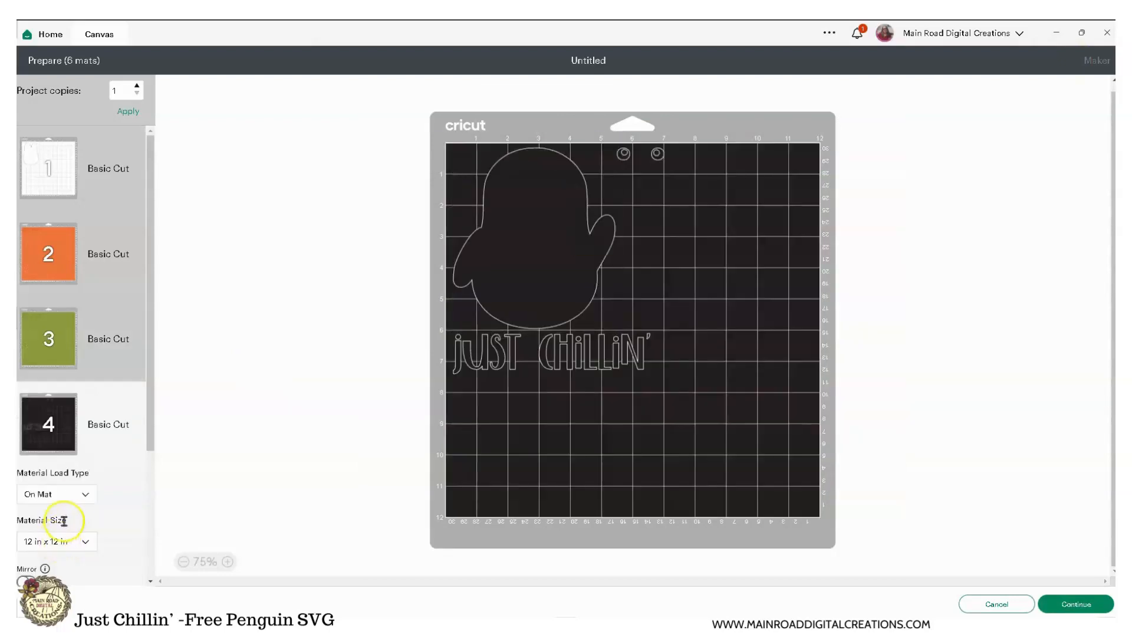
scroll(64, 521, "down", 2)
left_click_drag(568, 372, 590, 434)
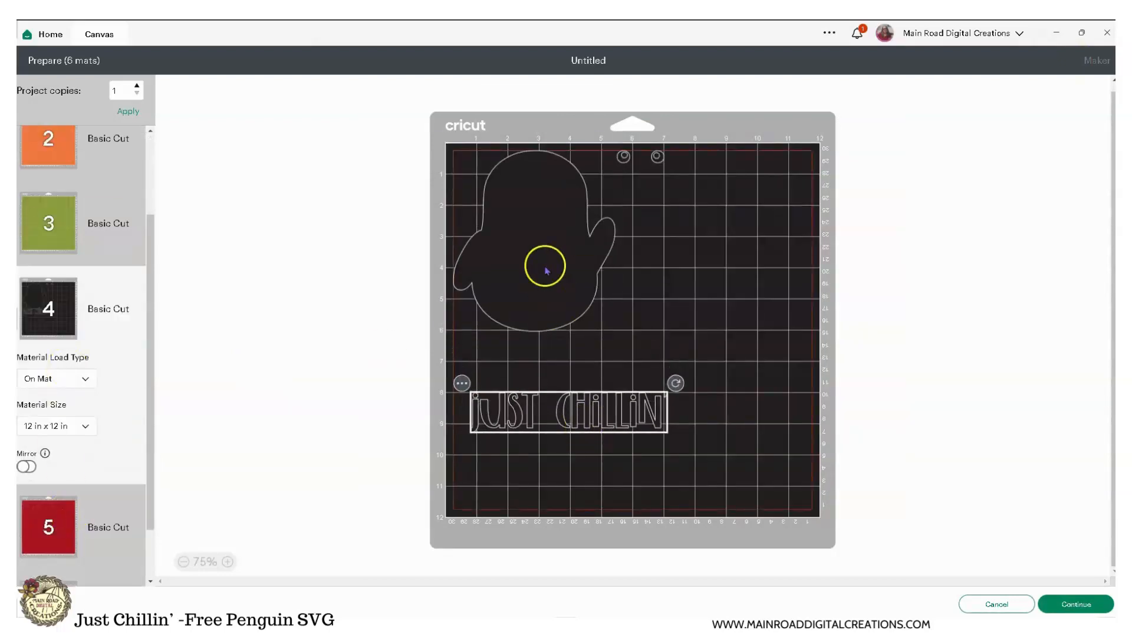
- Examine the pieces laid out on the red and pink mats and return to the canvas
left_click(547, 271)
left_click(51, 525)
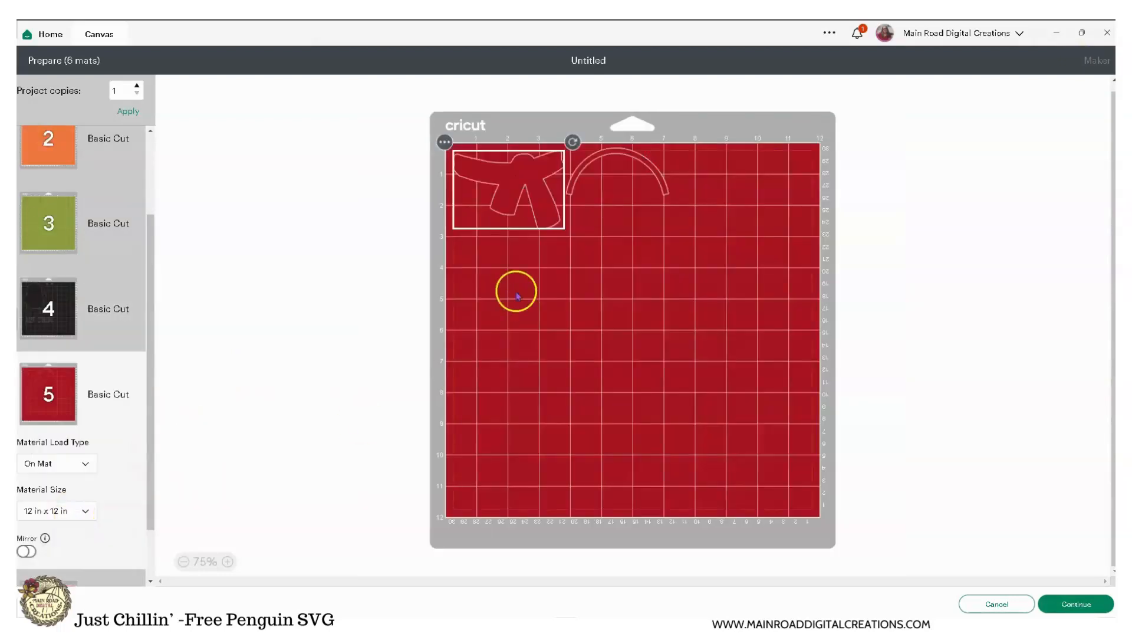
left_click(577, 186)
scroll(77, 457, "down", 2)
left_click(65, 524)
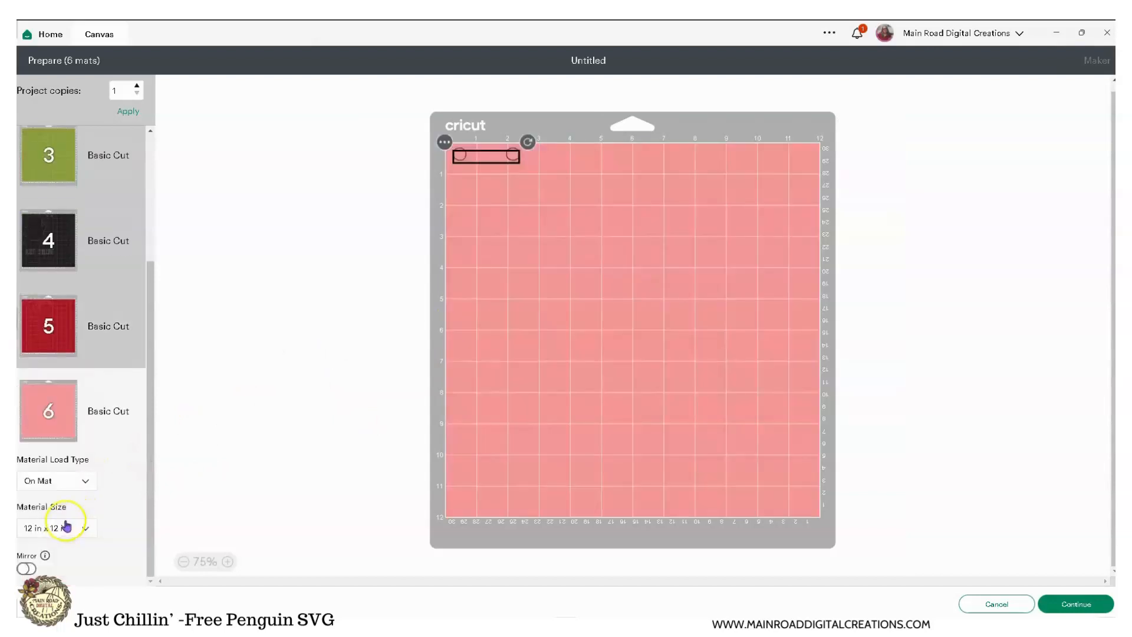
left_click(1009, 603)
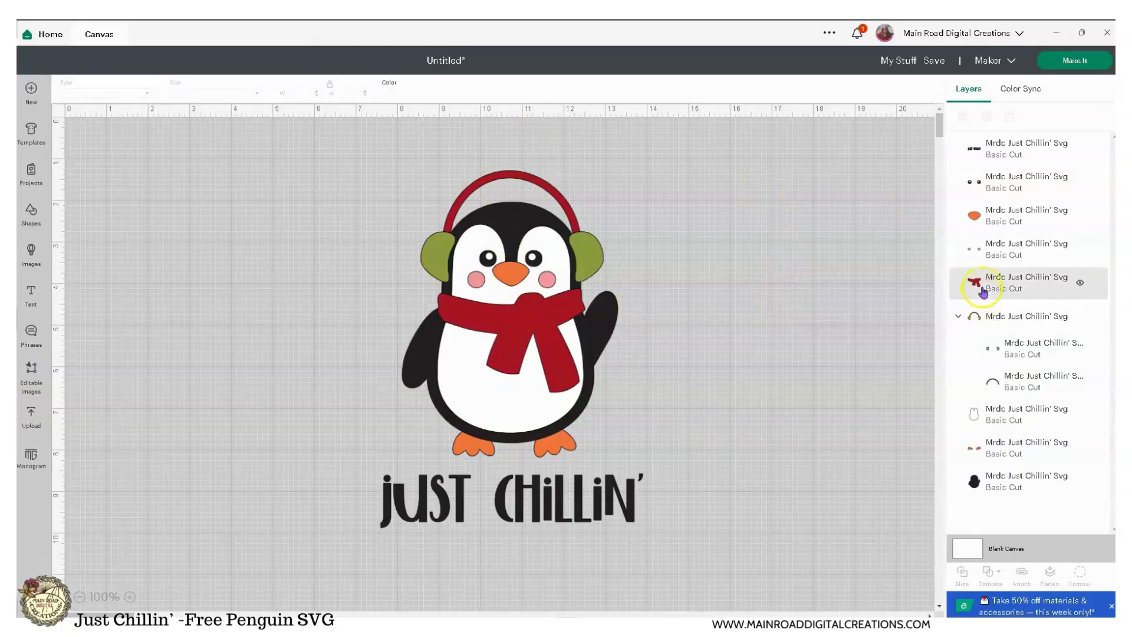
- Ungroup the earmuff group so its green ear pads and red headband become separate layers, and deselect them
left_click(983, 290)
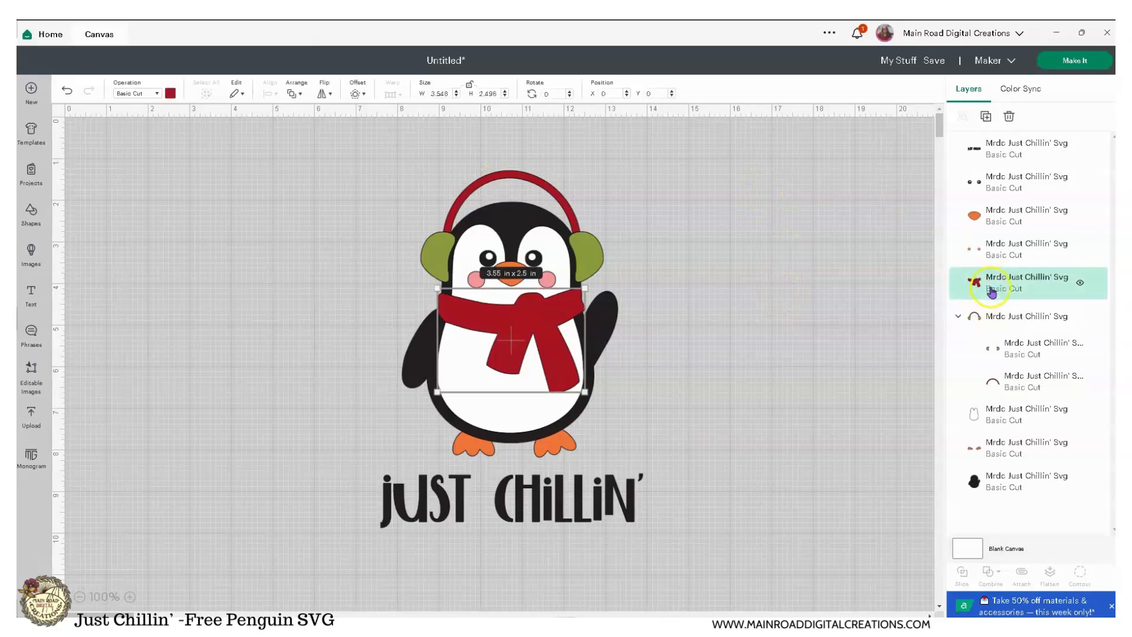
left_click(1010, 319)
right_click(1006, 324)
left_click(935, 239)
left_click(798, 253)
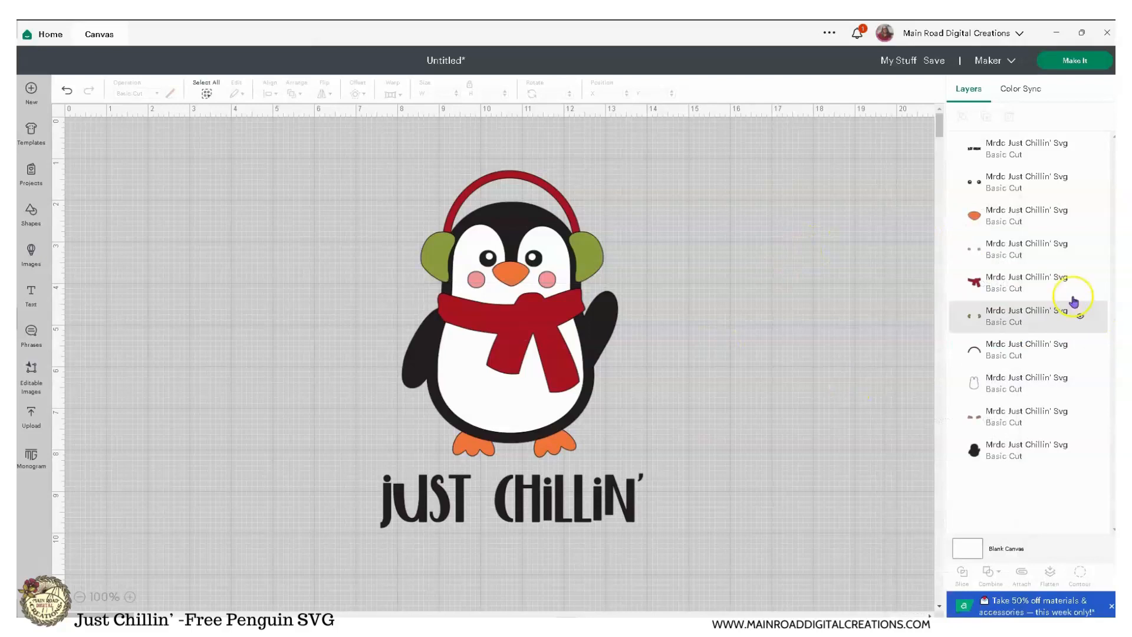
- Attach the red scarf and the red headband to each other
left_click(1002, 285)
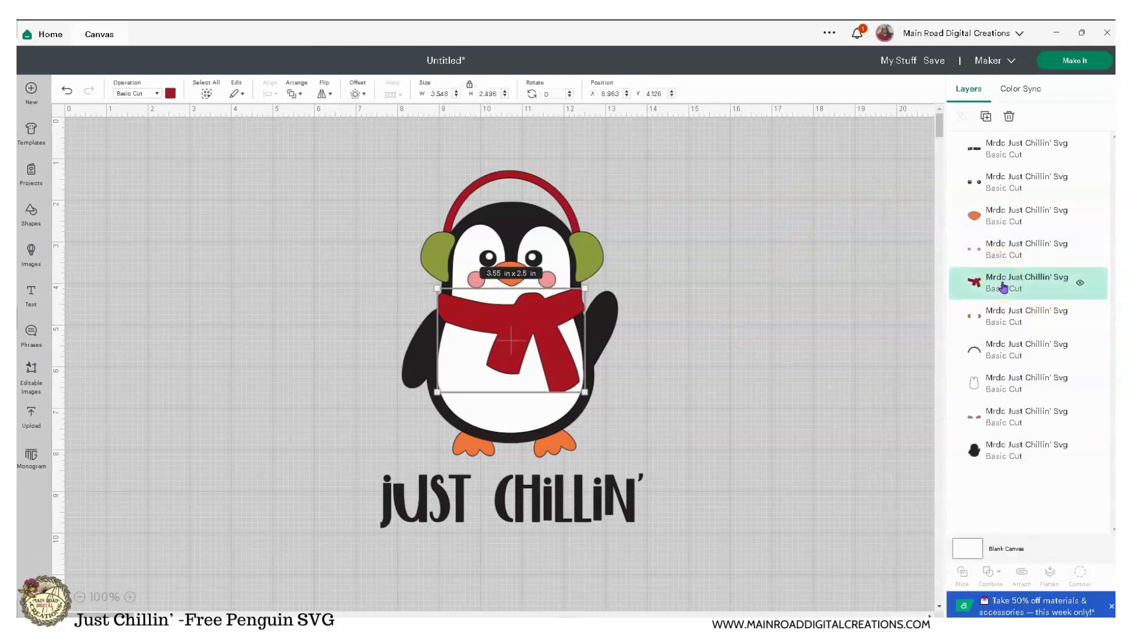
left_click(1003, 354, "shift")
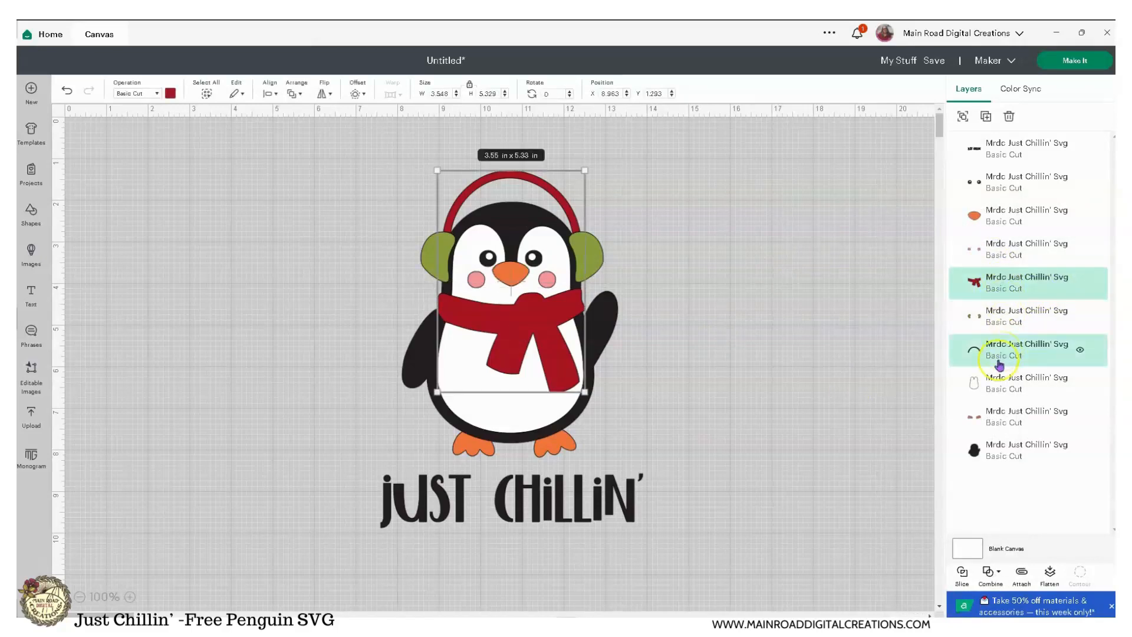
left_click(1022, 572)
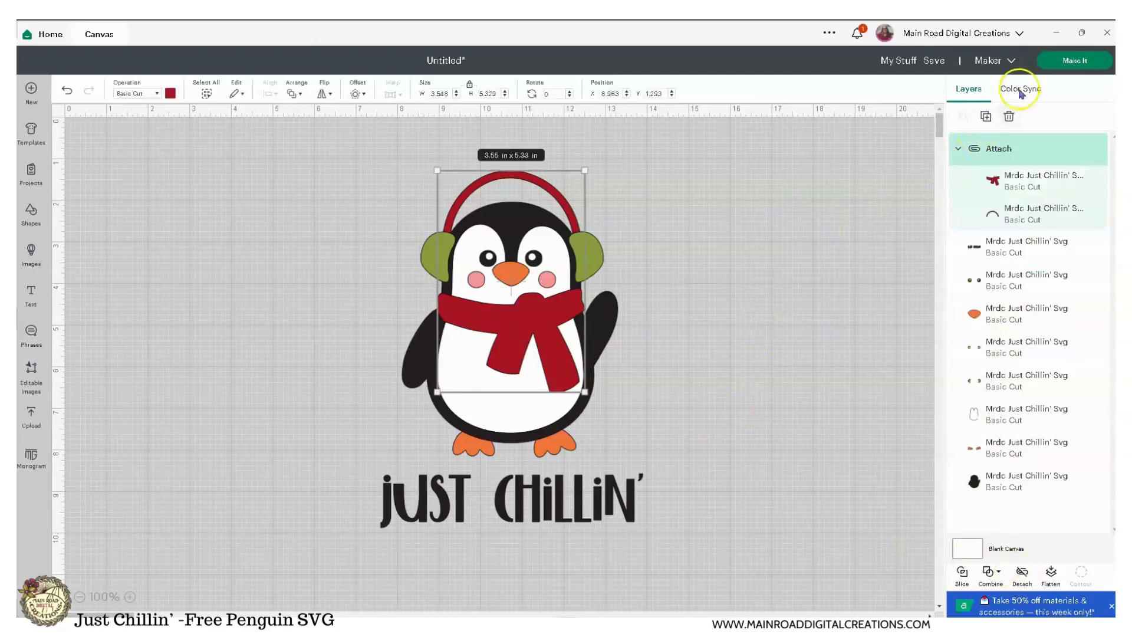
- Check the red mat by moving the attached scarf and headband to about the 2-inch column and 1-inch row, and return to the canvas
left_click(1068, 60)
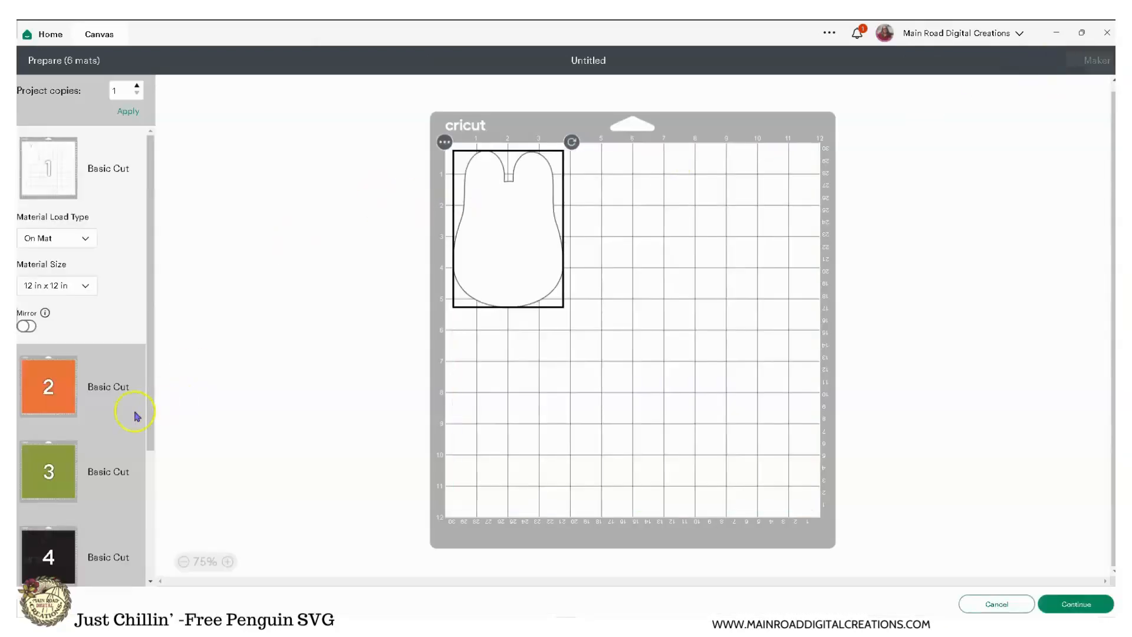
scroll(118, 418, "down", 3)
left_click(70, 460)
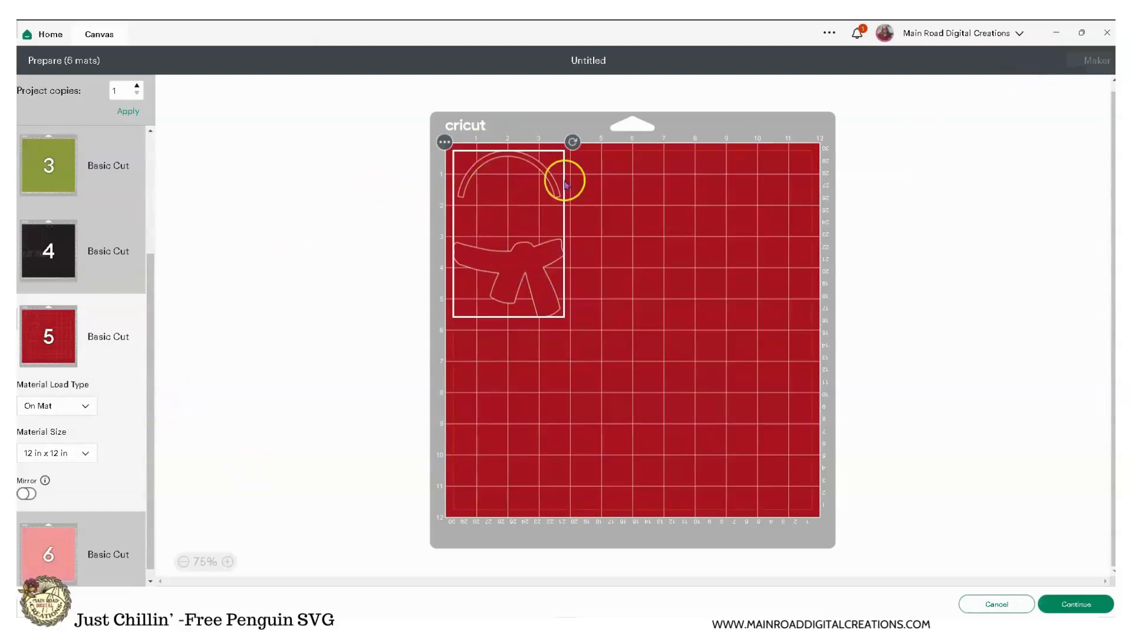
left_click_drag(539, 258, 594, 280)
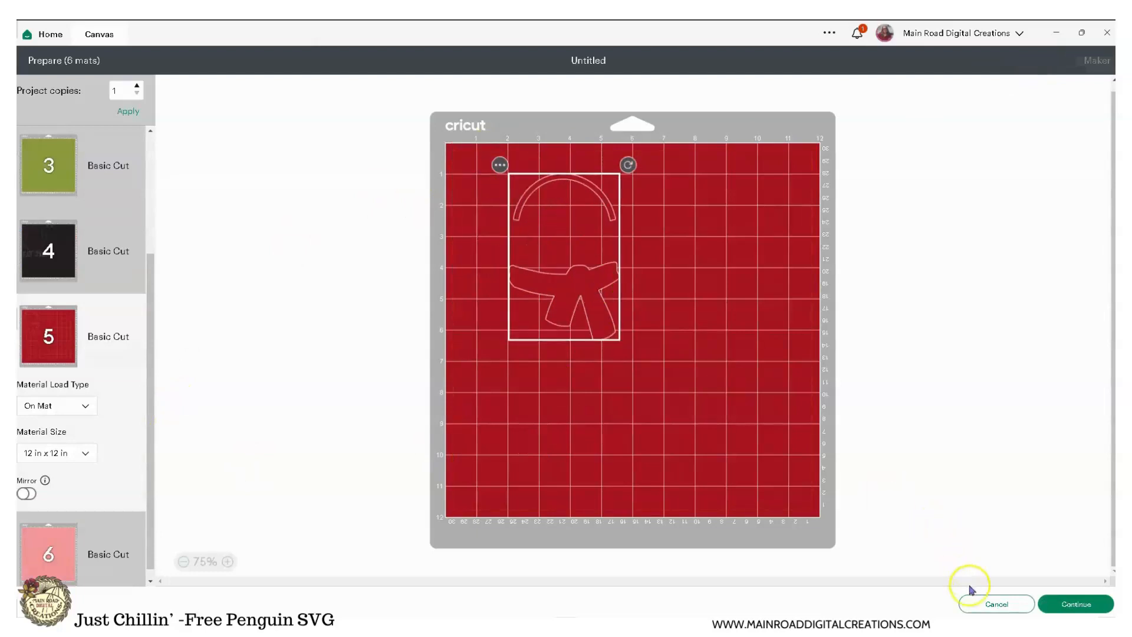
left_click(986, 603)
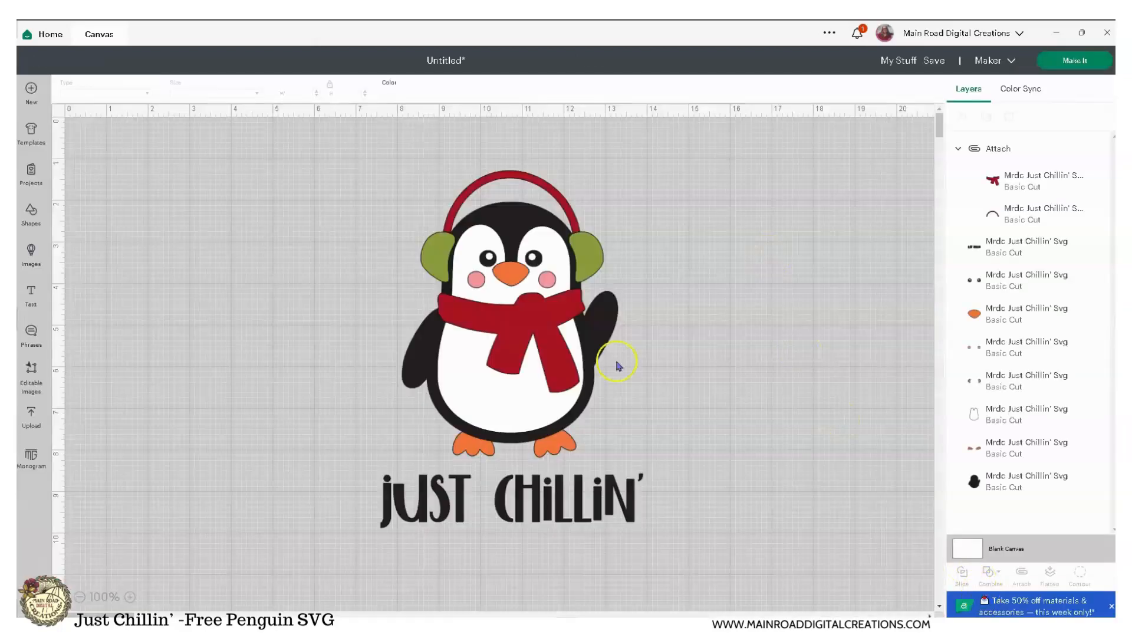
- Attach the black penguin body to the "Just Chillin'" lettering
left_click(603, 322)
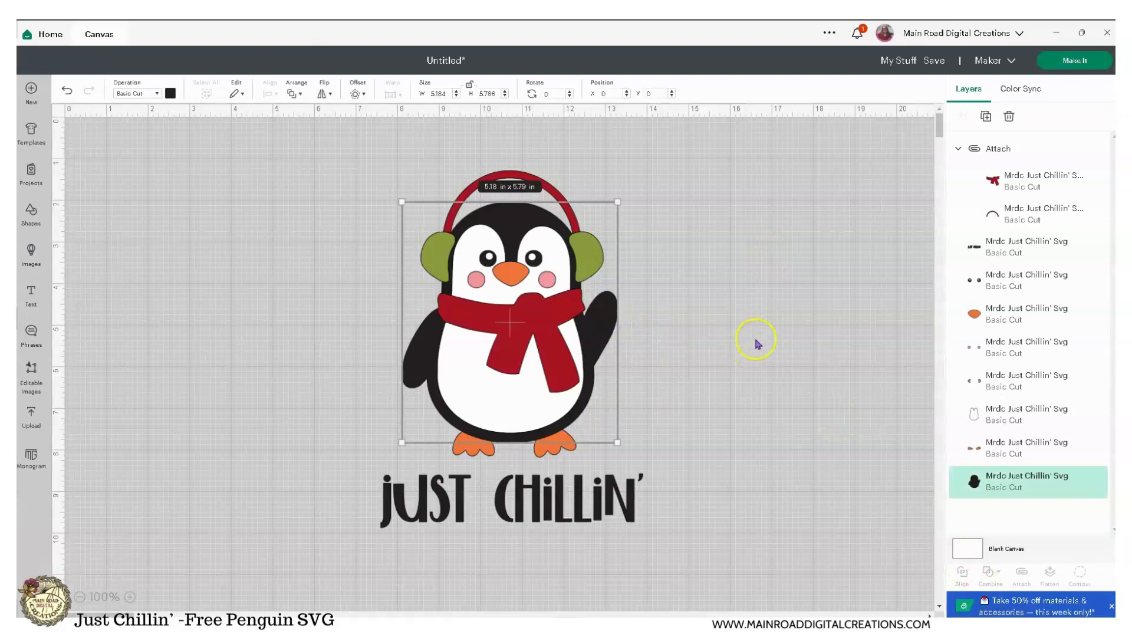
left_click(614, 506)
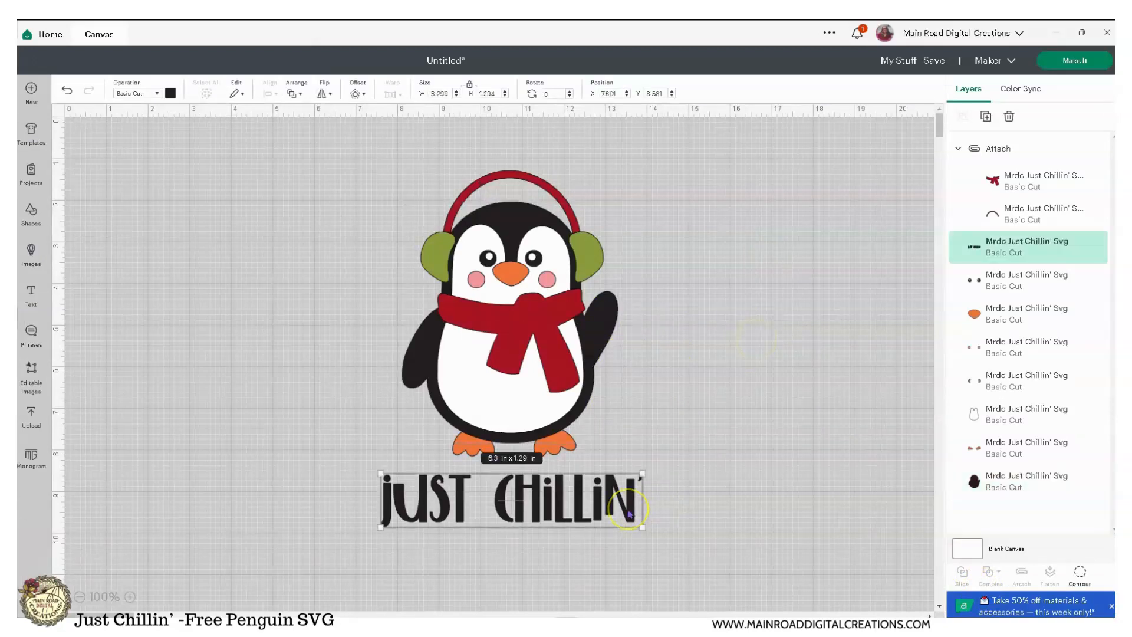
left_click(1019, 492)
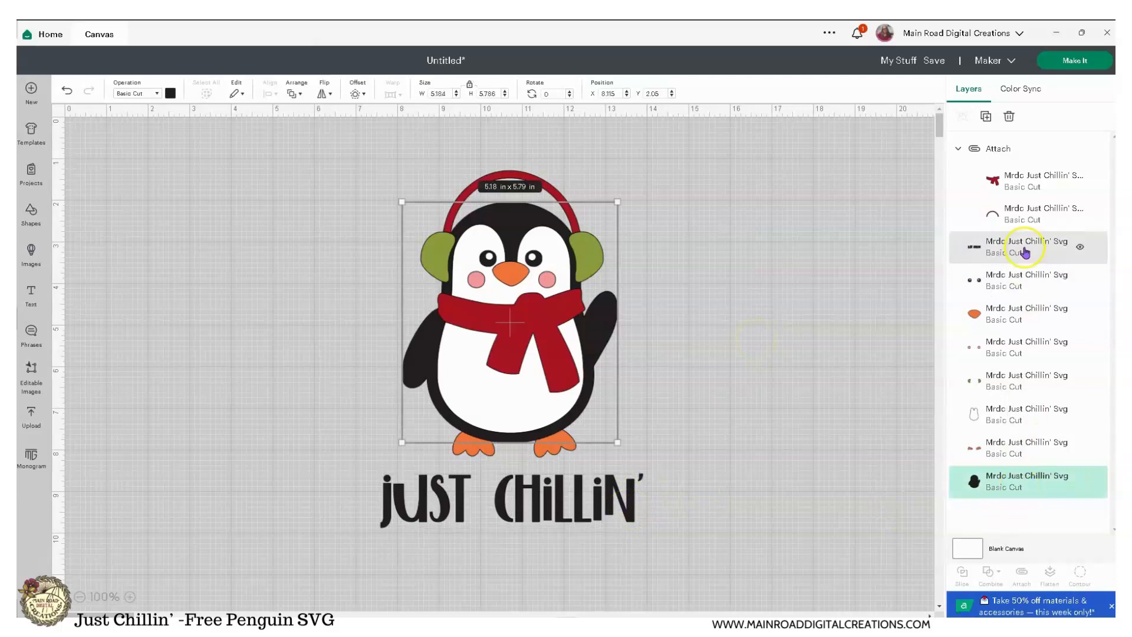
left_click(1025, 252, "shift")
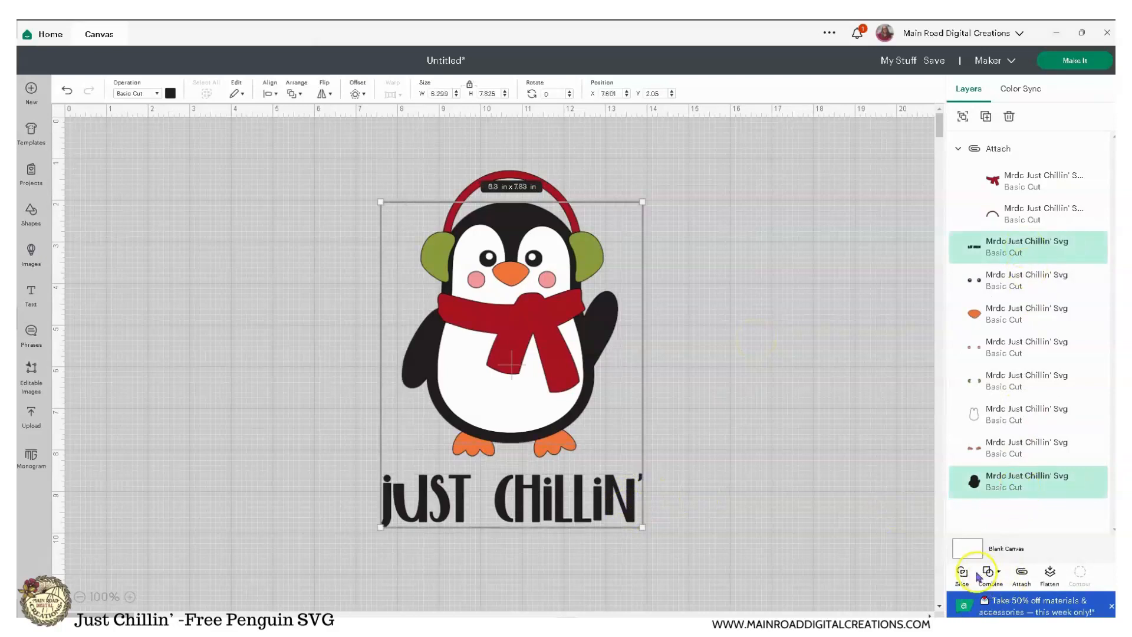
left_click(1024, 578)
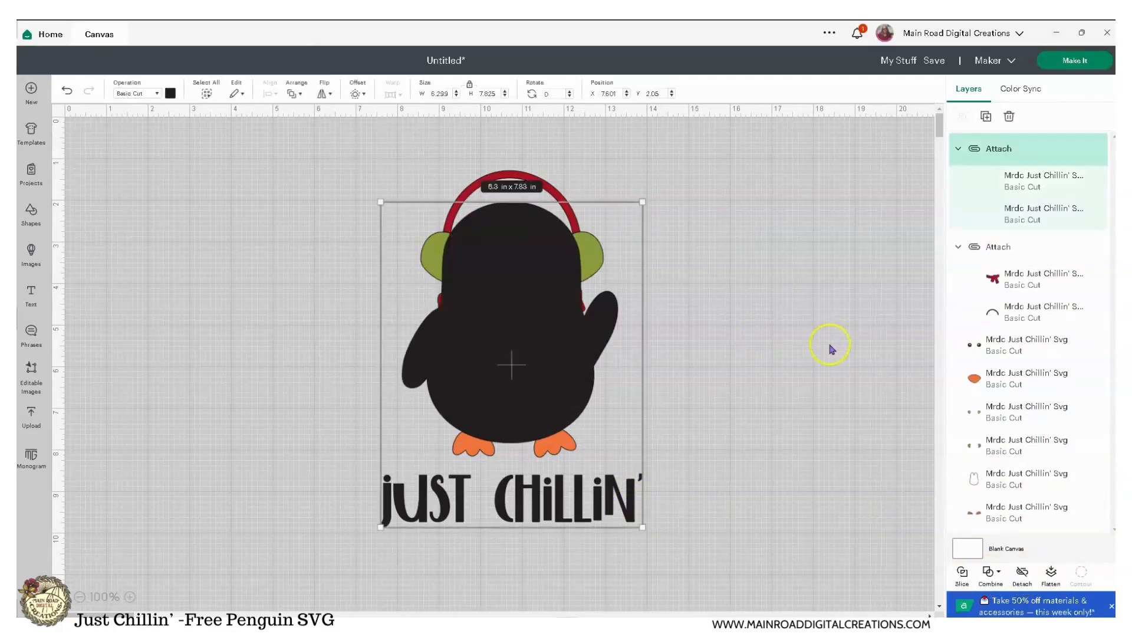
- Send the attached body and lettering to the back of the design and deselect them
right_click(559, 319)
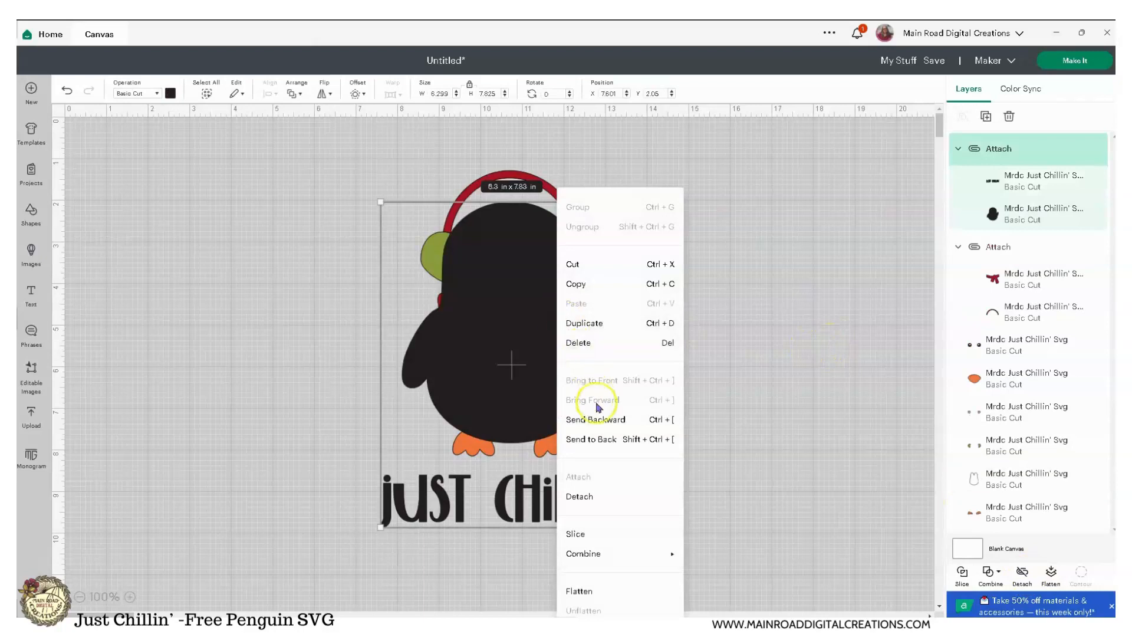
left_click(613, 438)
left_click(741, 410)
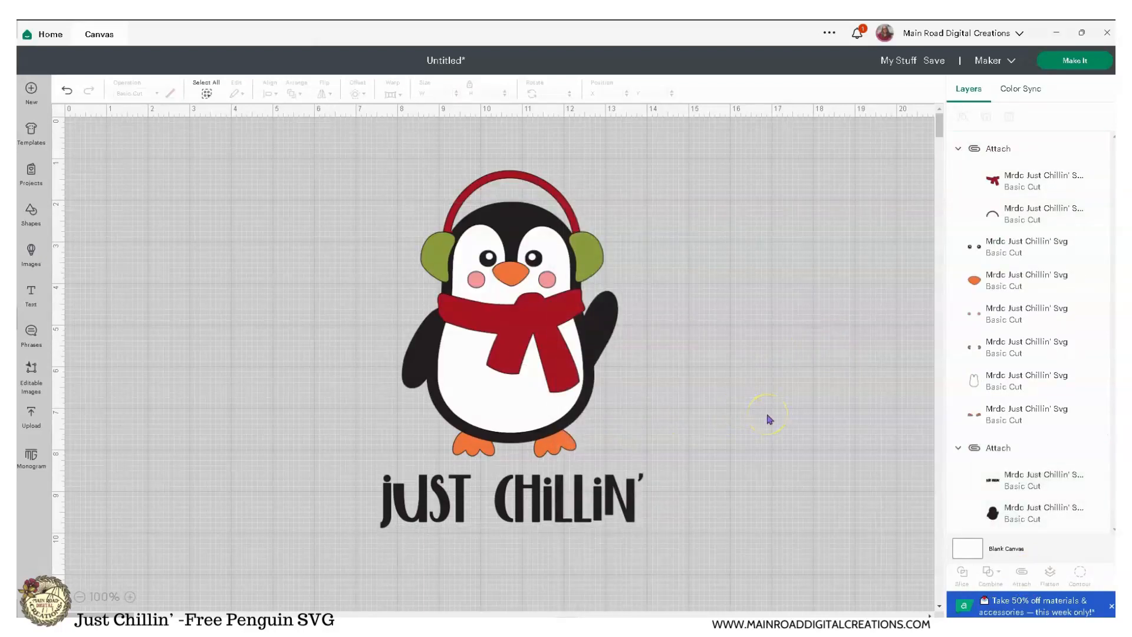
- Attach the orange beak to the orange feet
left_click(991, 283)
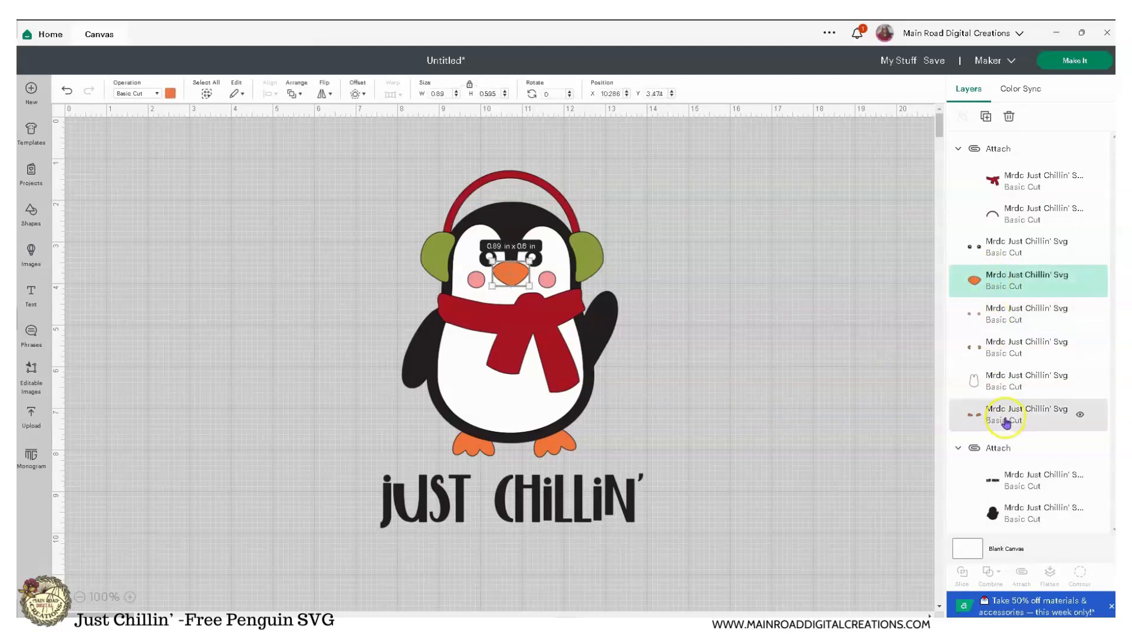
left_click(1003, 416, "shift")
left_click(1023, 575)
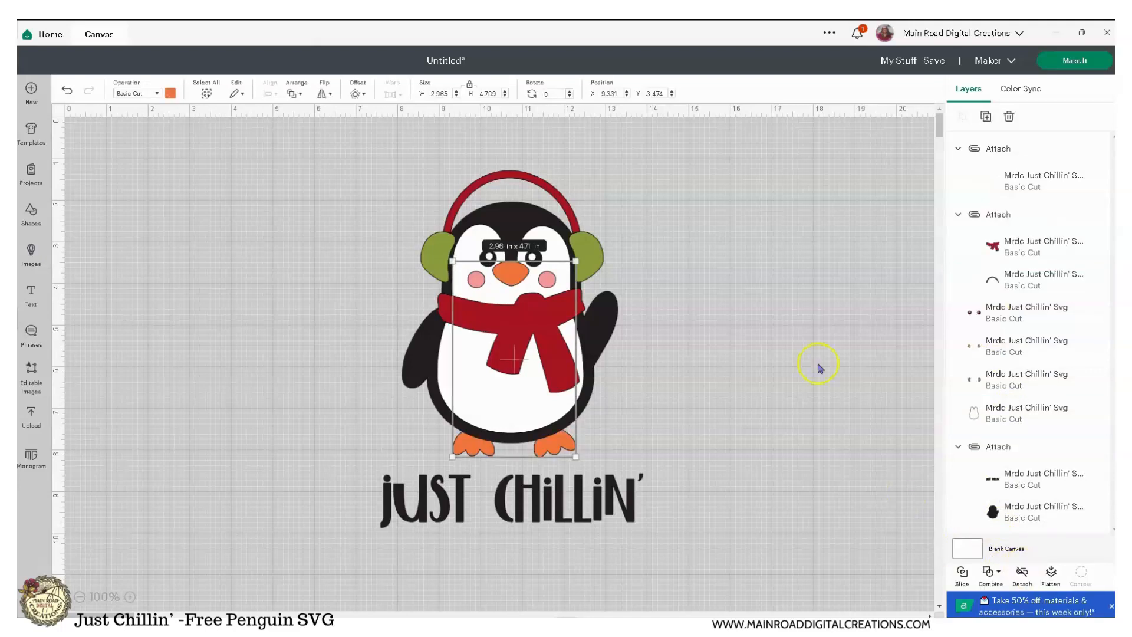
- Check how the attached beak and feet are spaced on the orange mat and return to the canvas
left_click(1068, 61)
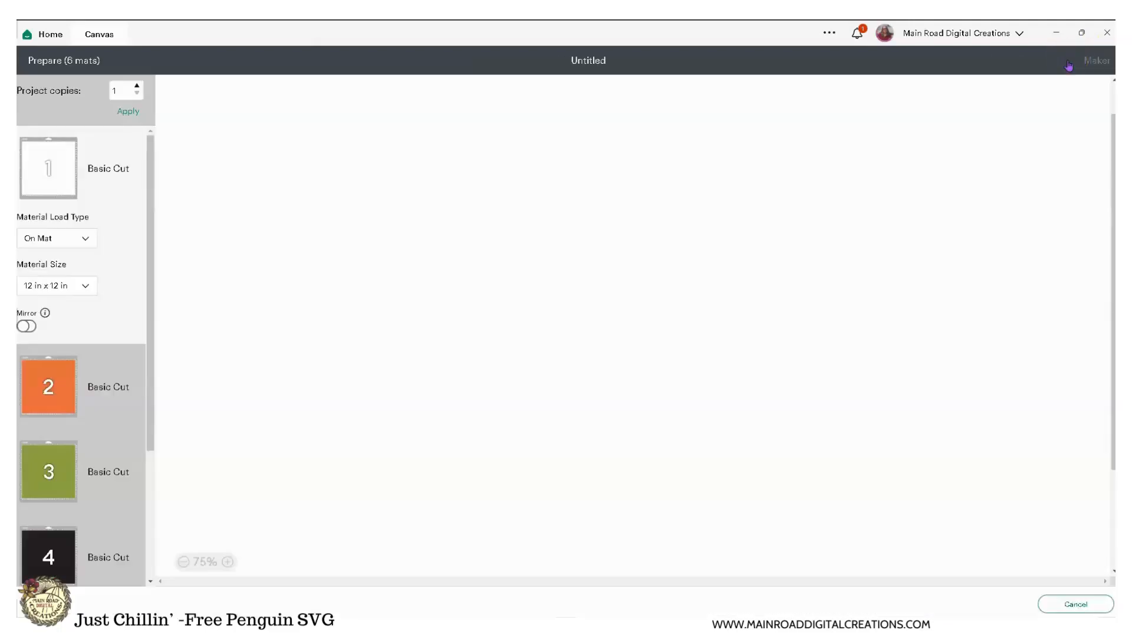
left_click(55, 379)
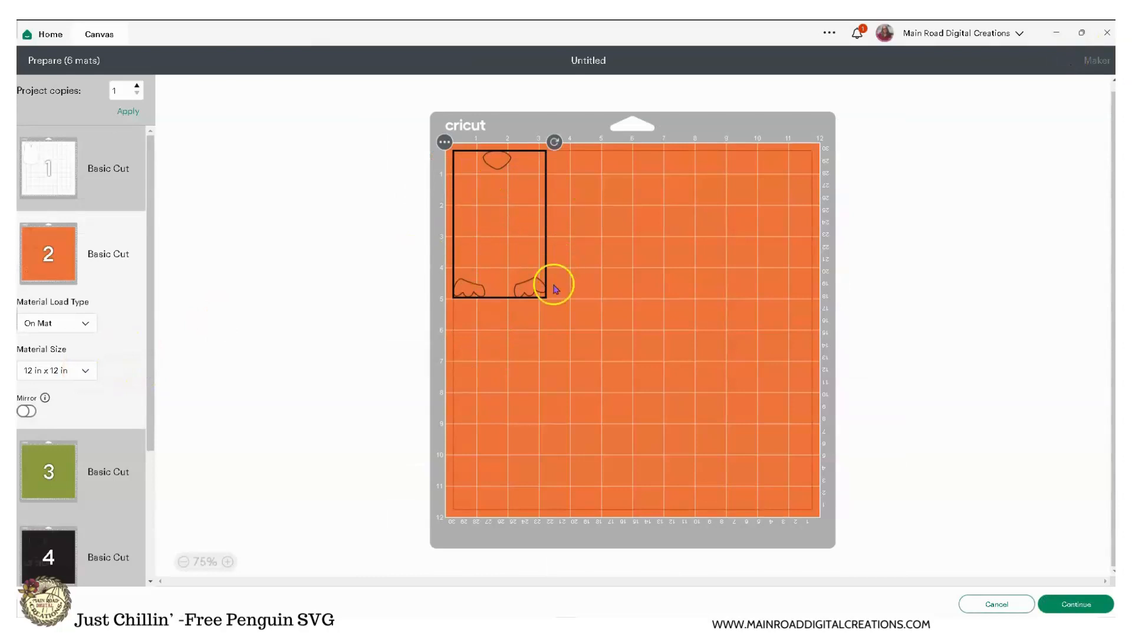
left_click(554, 310)
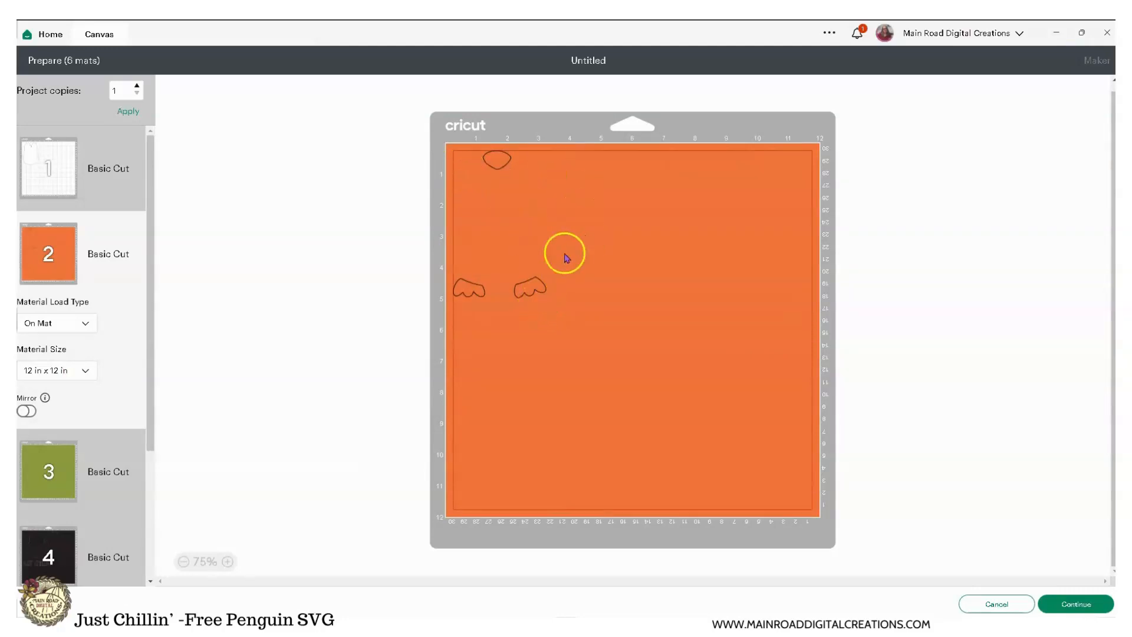
left_click(1010, 602)
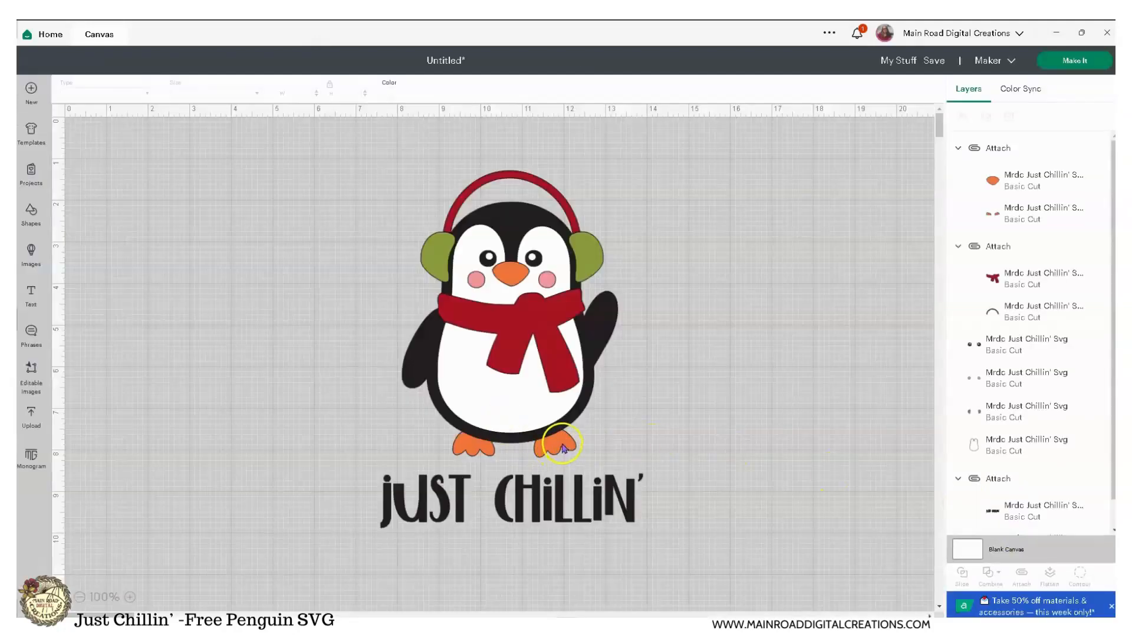
- Try to place the attached beak and feet inside the scarf and headband's attached set, and undo the change
left_click(1010, 183)
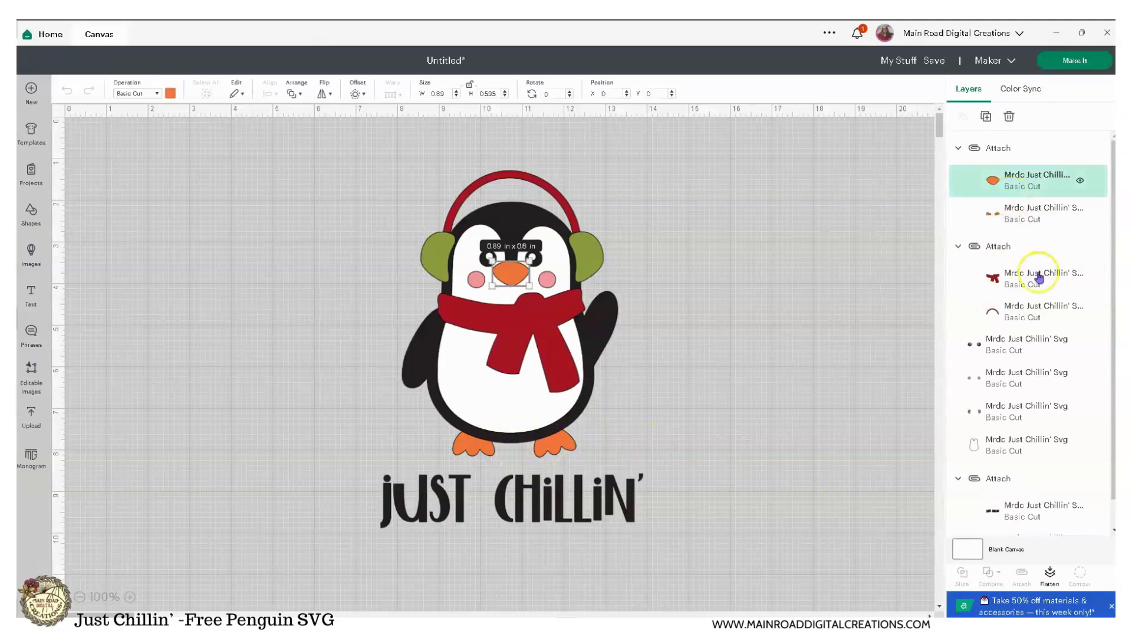
left_click_drag(1002, 151, 1016, 207)
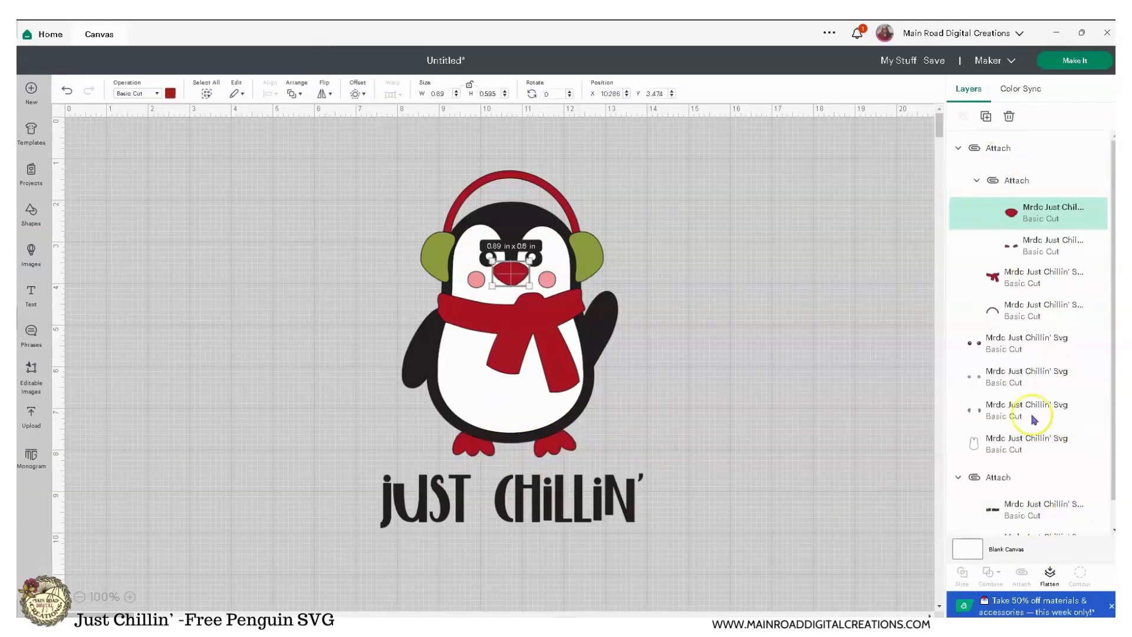
left_click(1019, 188)
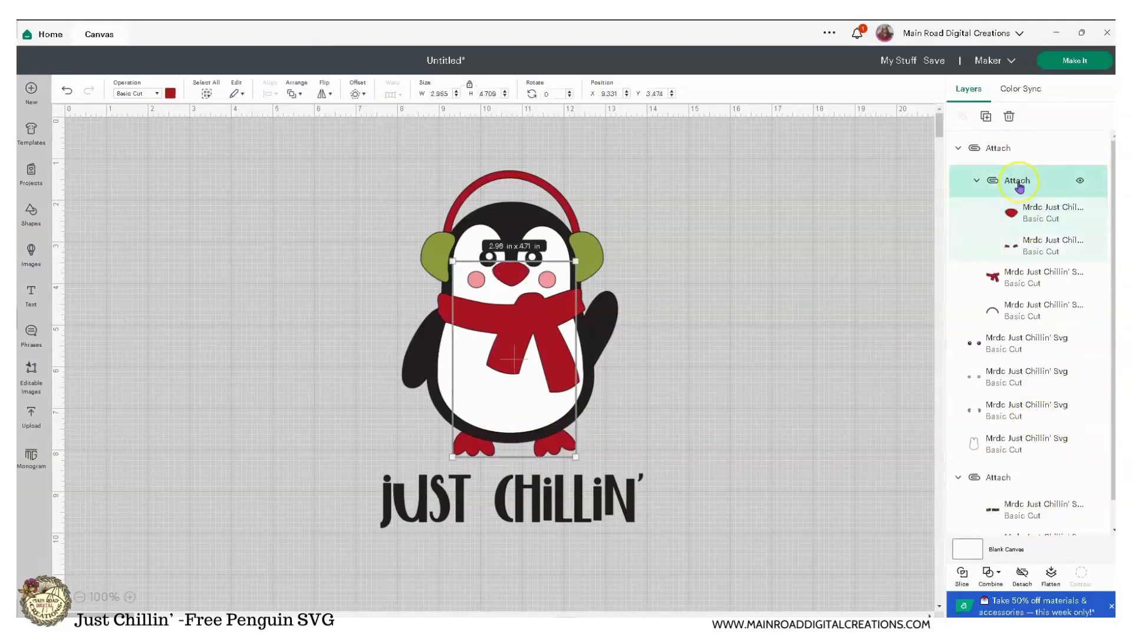
left_click(66, 90)
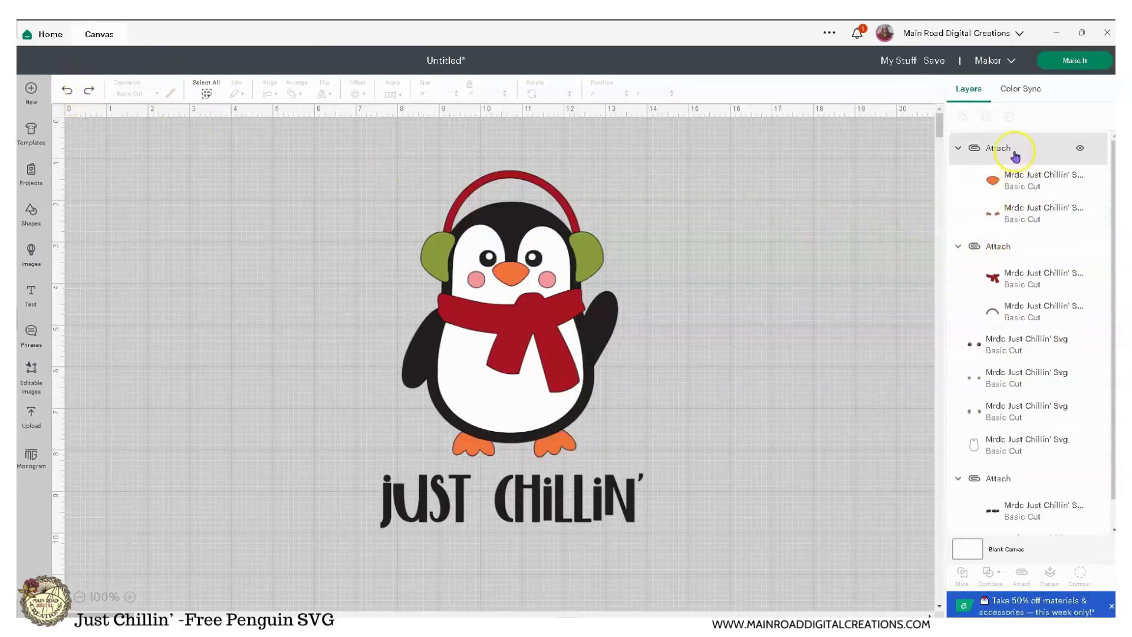
- Detach the orange beak and feet from each other and deselect them
left_click(1010, 149)
left_click(1022, 575)
left_click(797, 352)
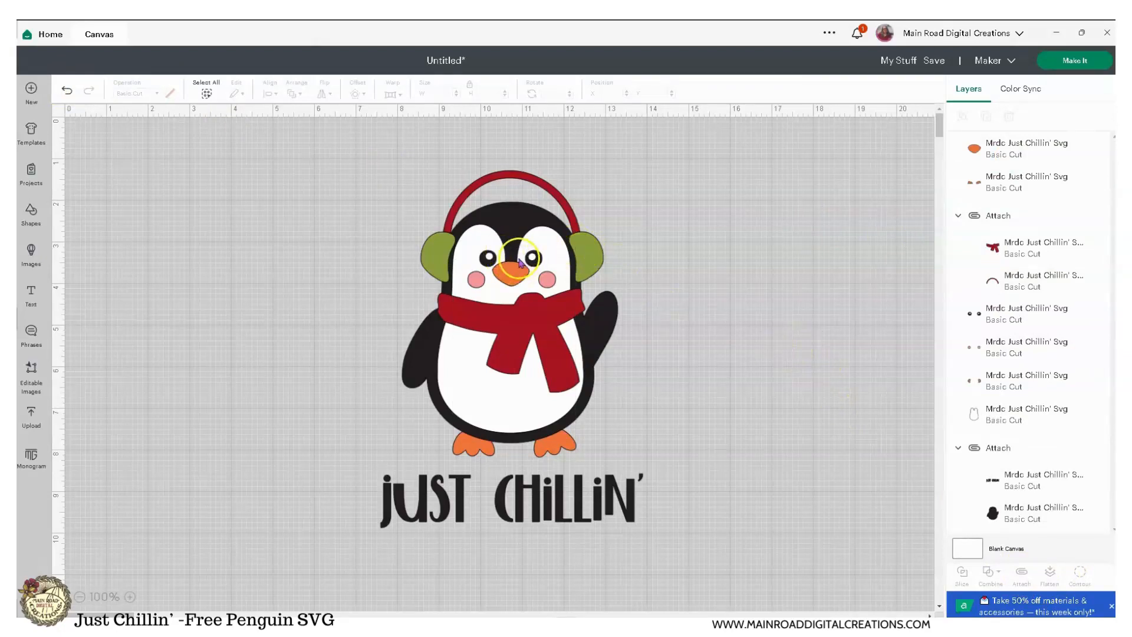
left_click(564, 448)
mouse_move(563, 448)
left_mouse_down()
mouse_move(651, 472)
mouse_move(563, 459)
mouse_move(559, 447)
left_mouse_up()
left_click(708, 381)
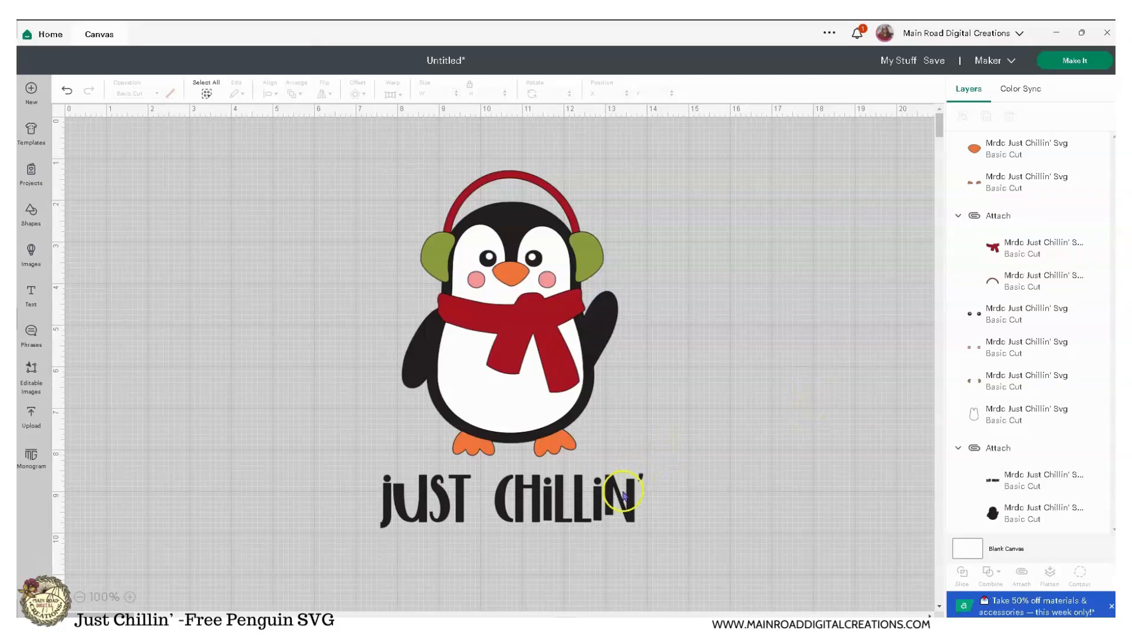
- Move the attached lettering and black body sideways away from the rest of the penguin, and undo the move
left_click_drag(637, 488, 453, 482)
left_click(68, 95)
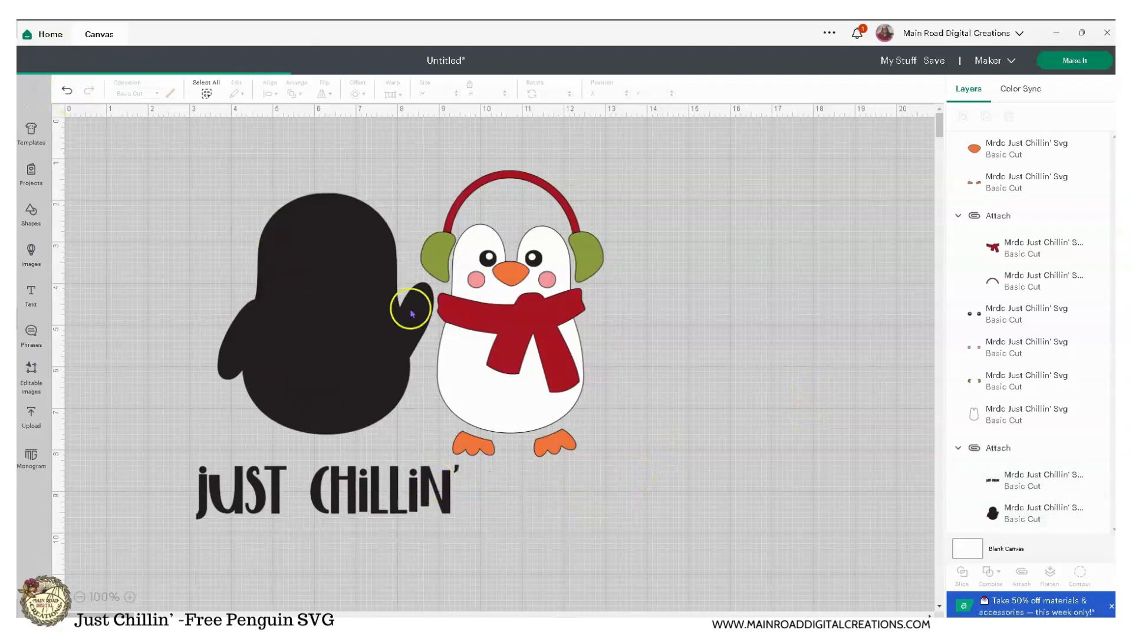
- Examine the attached lettering and black body by selecting them as one object and viewing the available commands
left_click(607, 522)
right_click(605, 520)
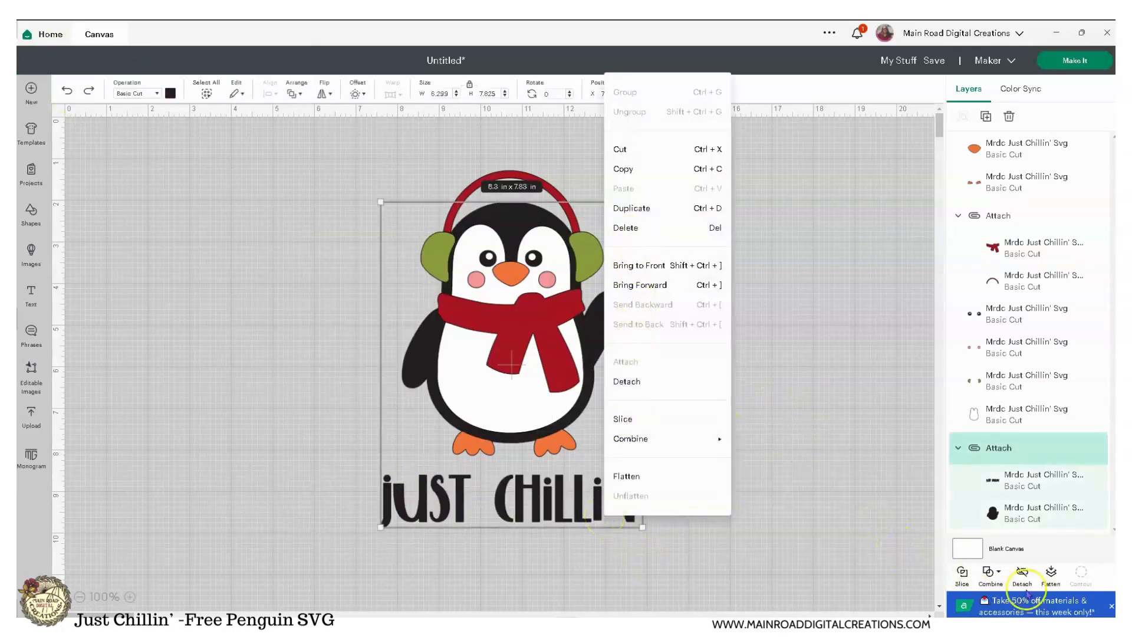
left_click(1003, 577)
left_click(741, 450)
left_click(605, 493)
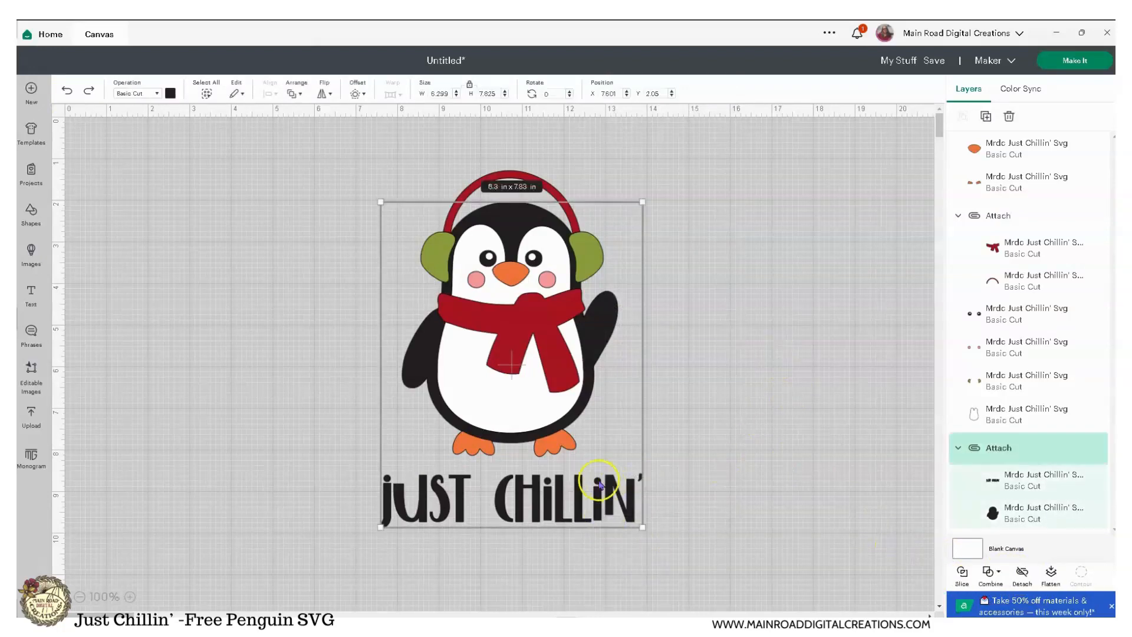
left_click(701, 481)
left_click(618, 504)
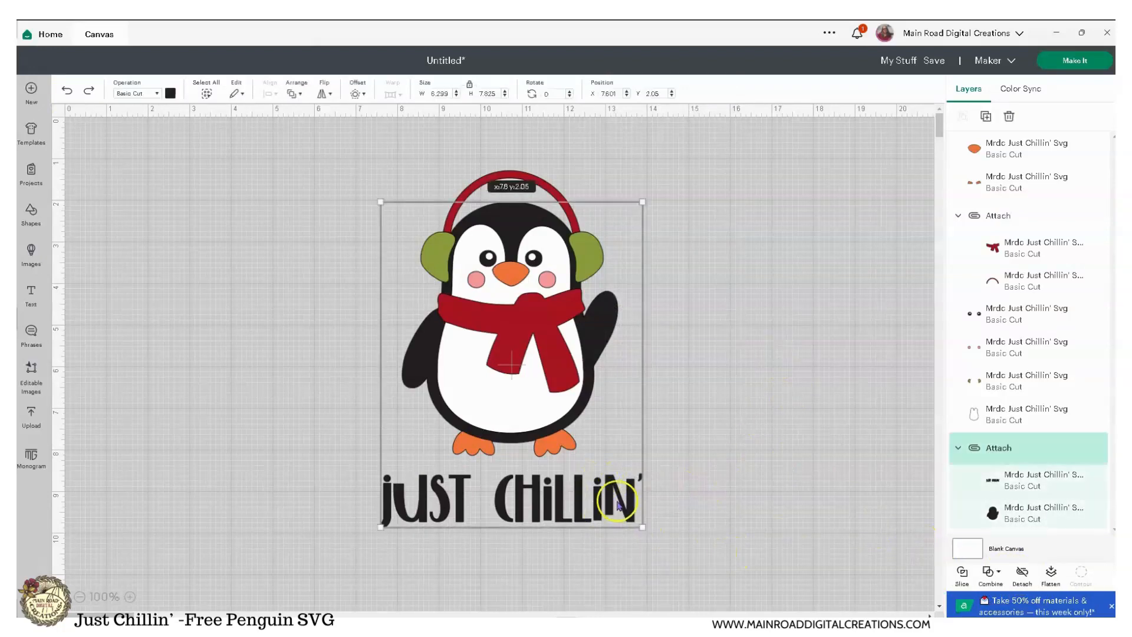
- Detach the Just Chillin' lettering from the black body and deselect it
left_click(1022, 573)
left_click(835, 443)
left_click(633, 507)
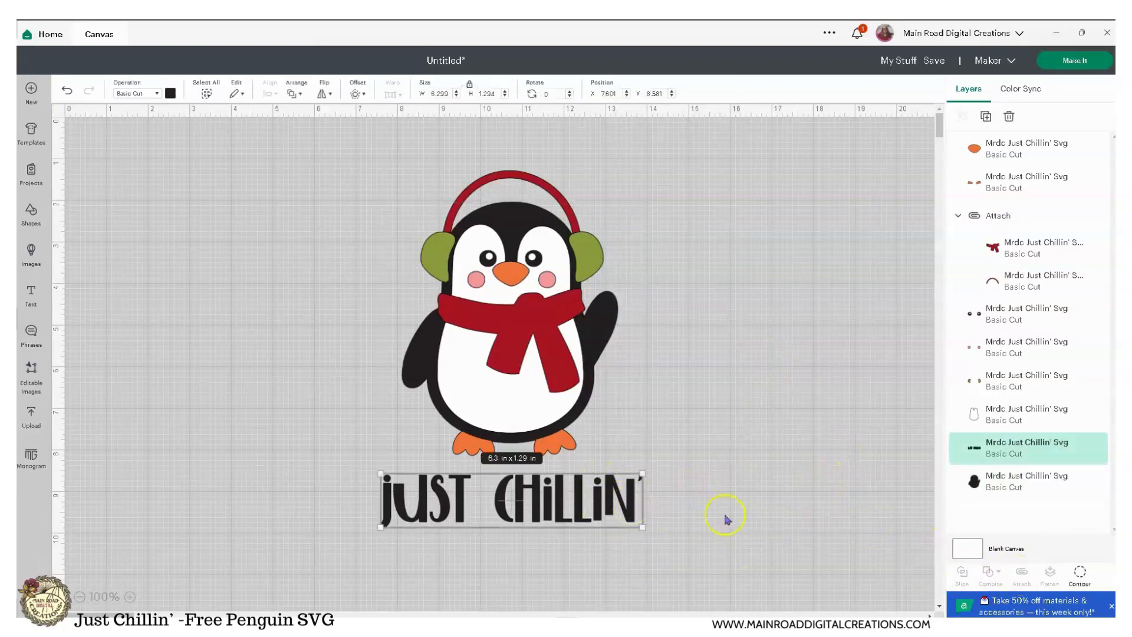
left_click(807, 531)
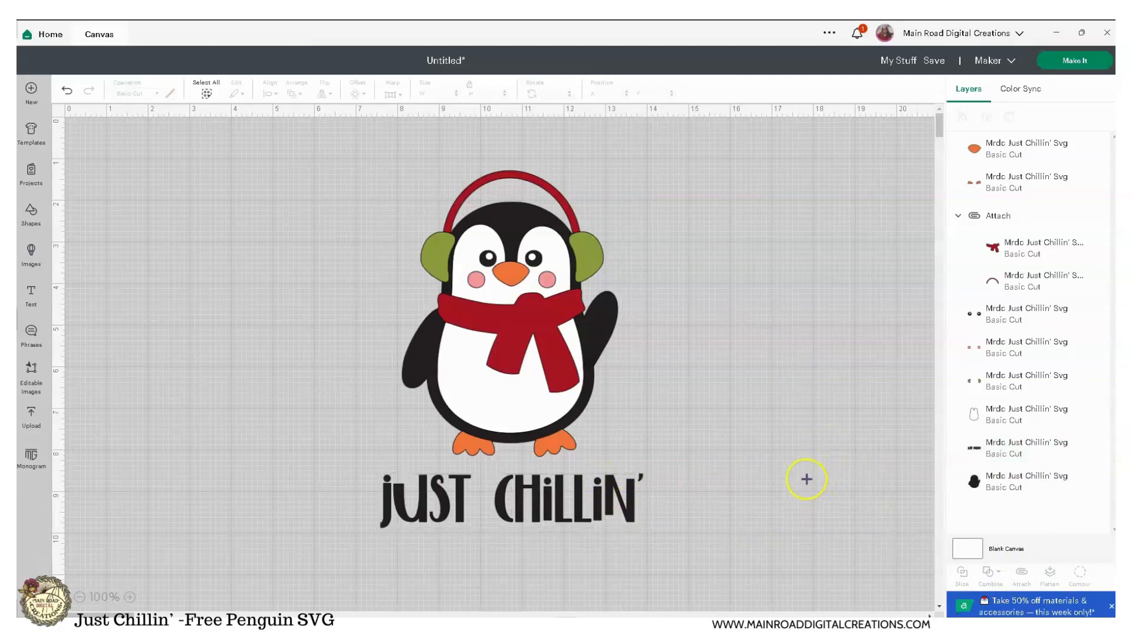
- Hide the Just Chillin' lettering and group all the remaining penguin parts
left_click(1080, 452)
left_click_drag(359, 127, 708, 534)
left_click(963, 117)
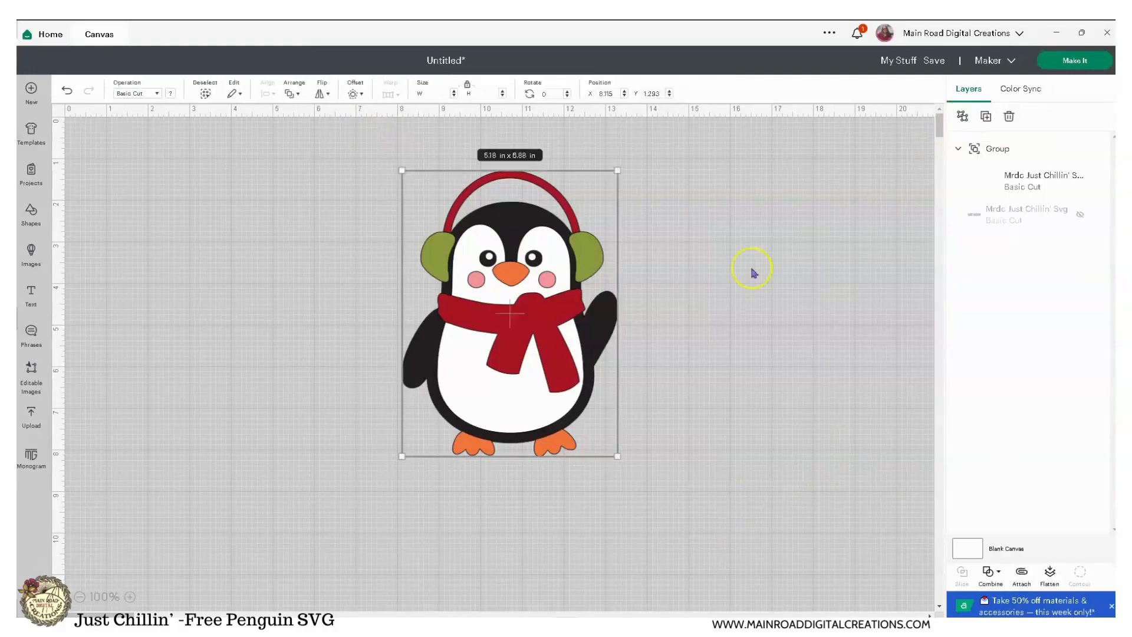
- Move the penguin group toward the canvas's left edge and place a duplicate beside it at about X 8.19, Y 2.15
left_click_drag(507, 368, 266, 390)
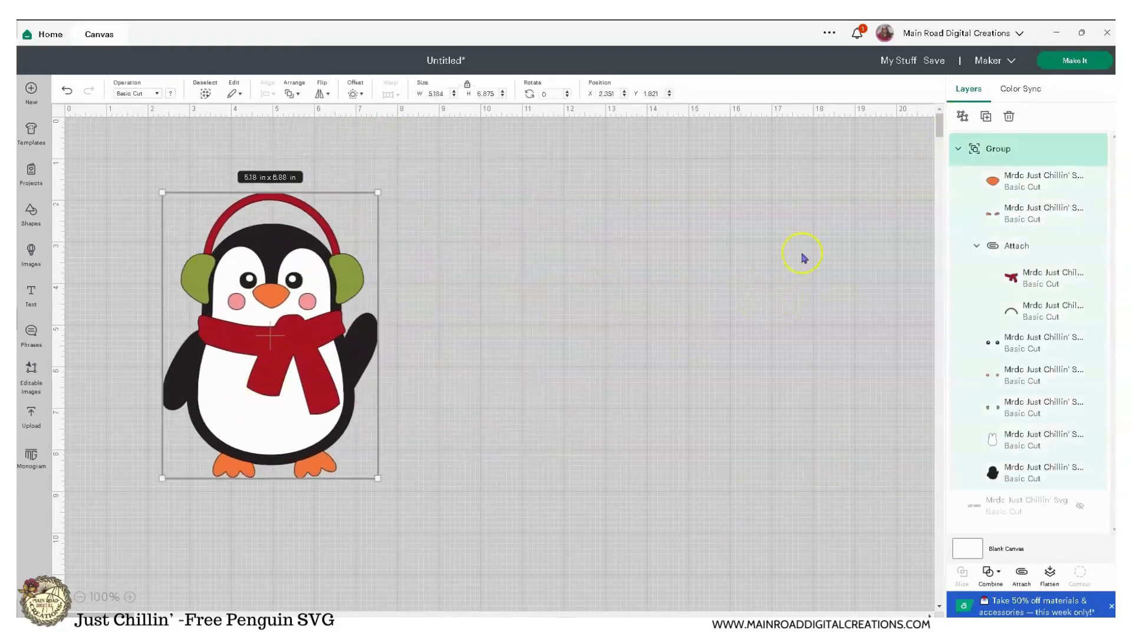
left_click(986, 117)
left_click_drag(196, 312, 516, 381)
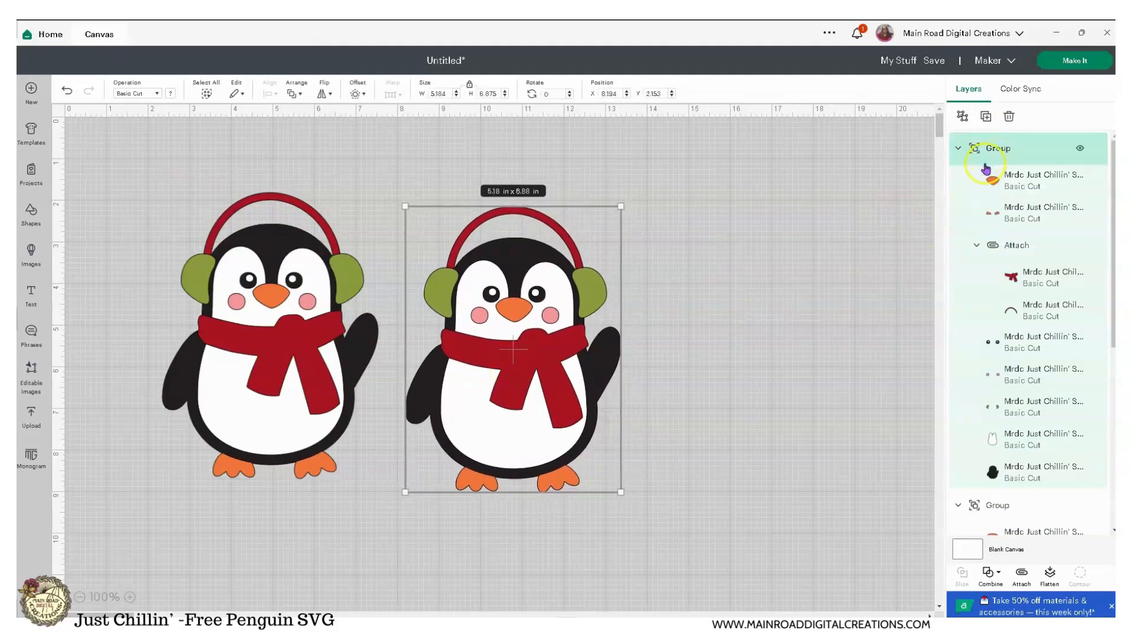
- Ungroup the second penguin, reselect all its parts and group them again
left_click(961, 117)
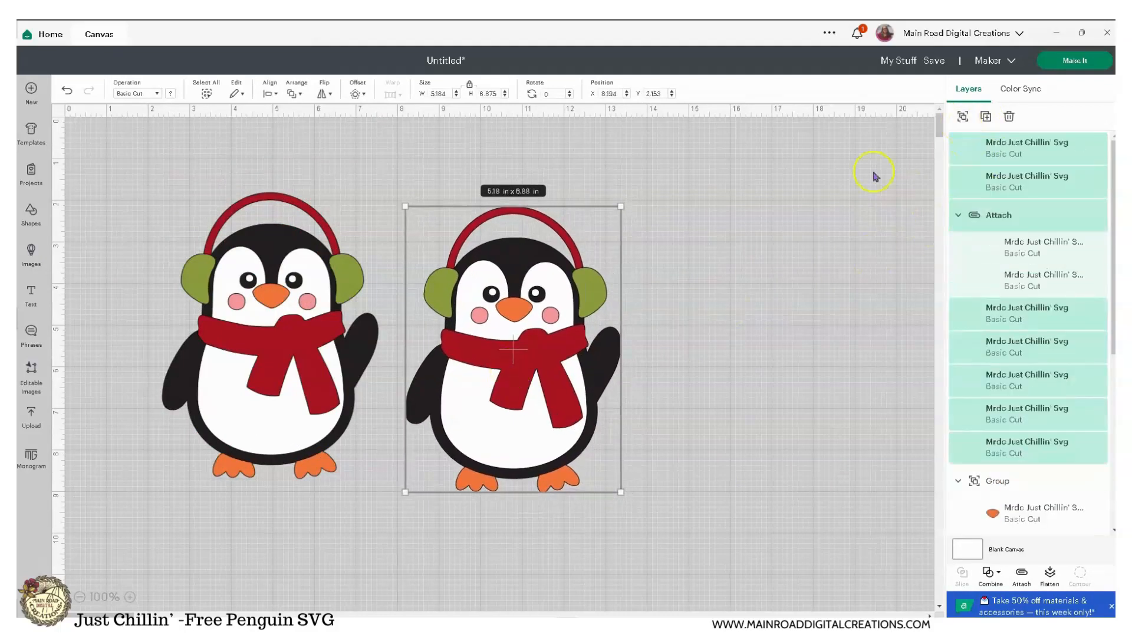
left_click(700, 237)
left_click_drag(652, 512, 401, 201)
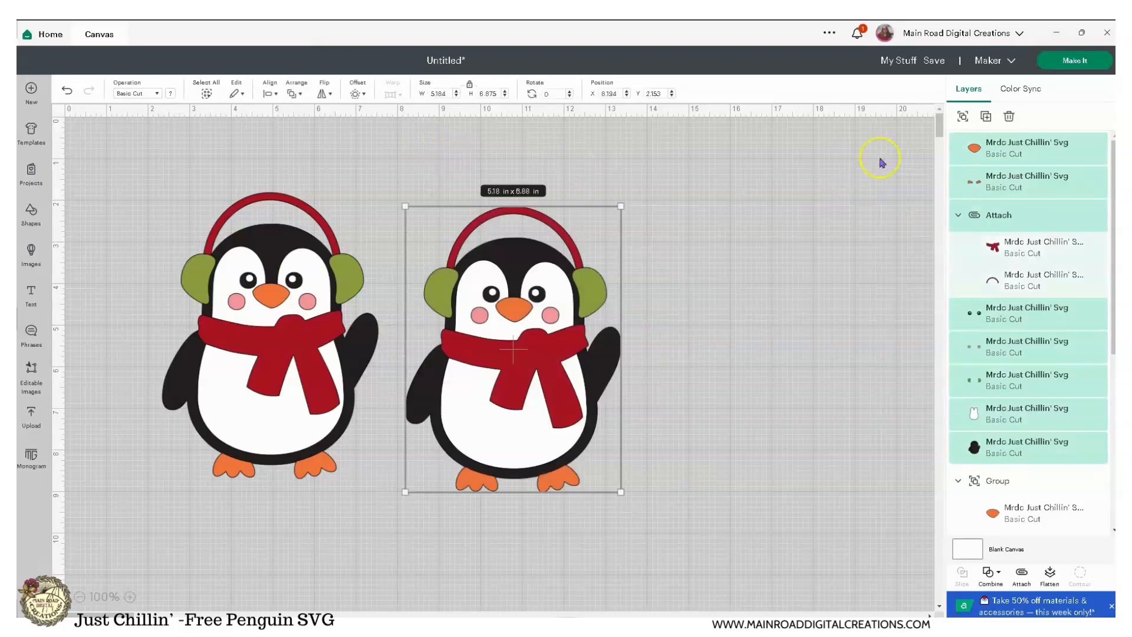
left_click(962, 117)
- Duplicate the second penguin group and place the copy as a third penguin on its free side, at about X 13.54, Y 2.38
left_click(986, 116)
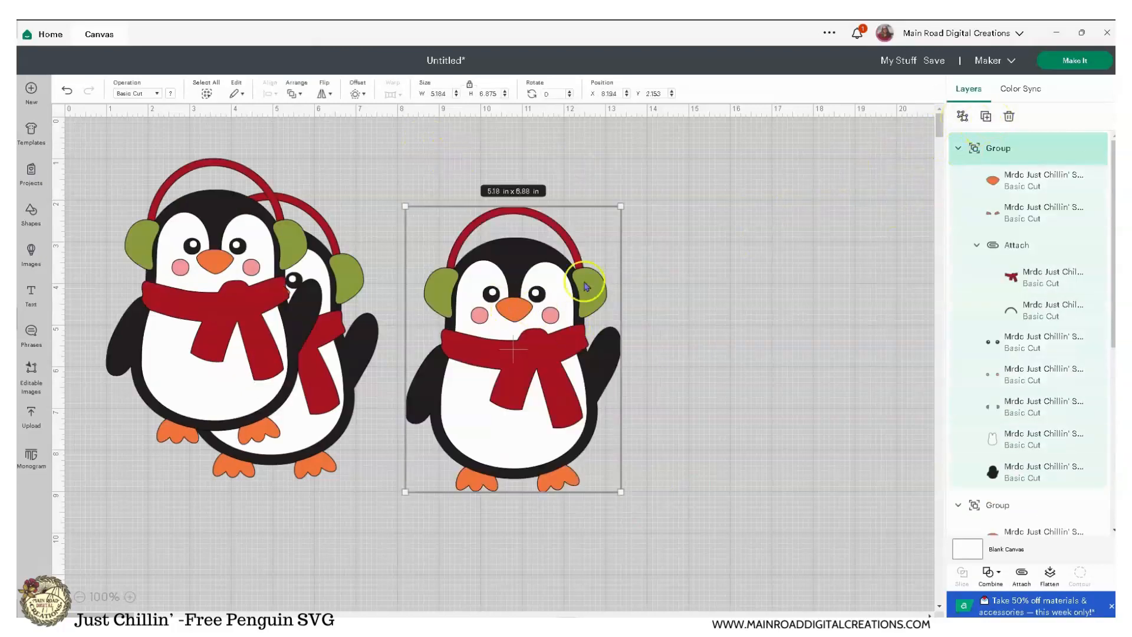
left_click_drag(186, 274, 707, 332)
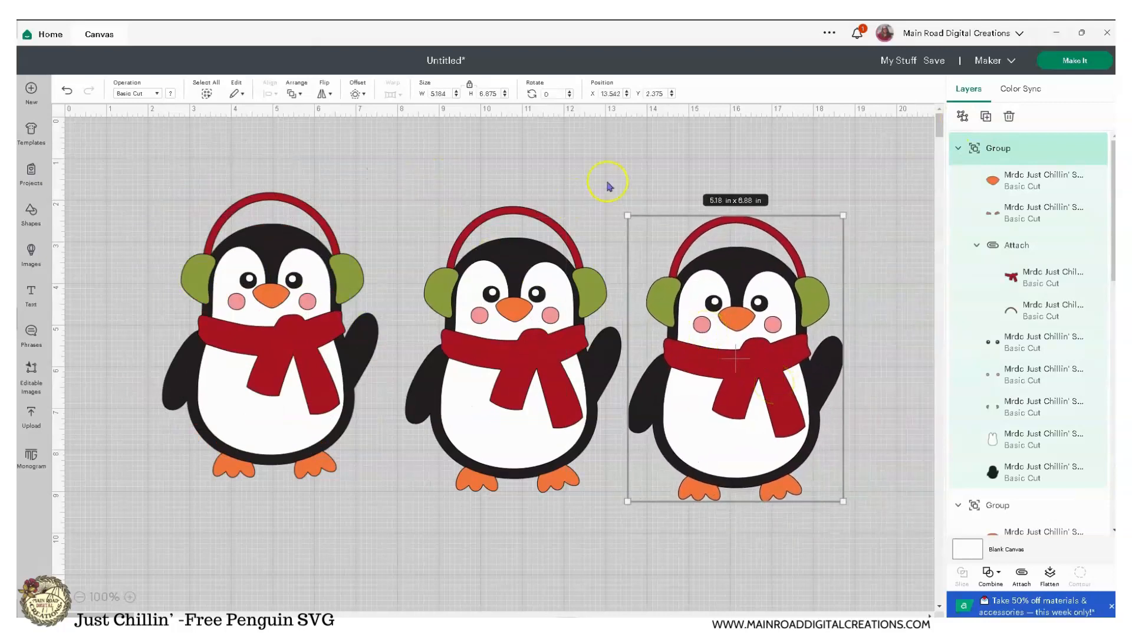
- Try flipping the third penguin vertically, and flip it back upright
left_click(324, 93)
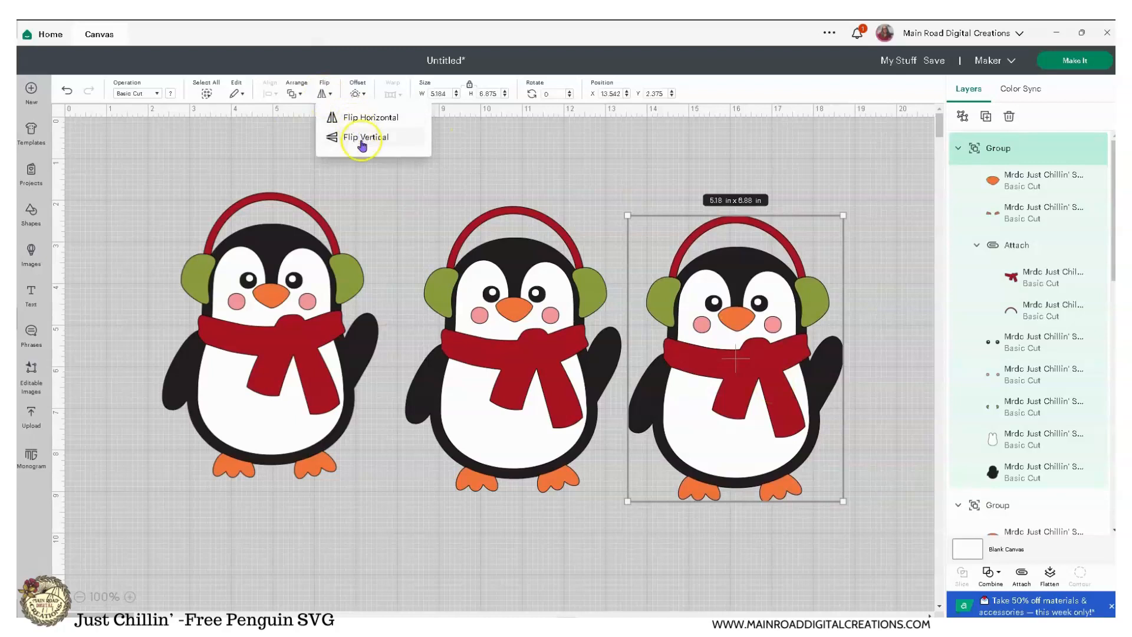
left_click(363, 140)
left_click(325, 93)
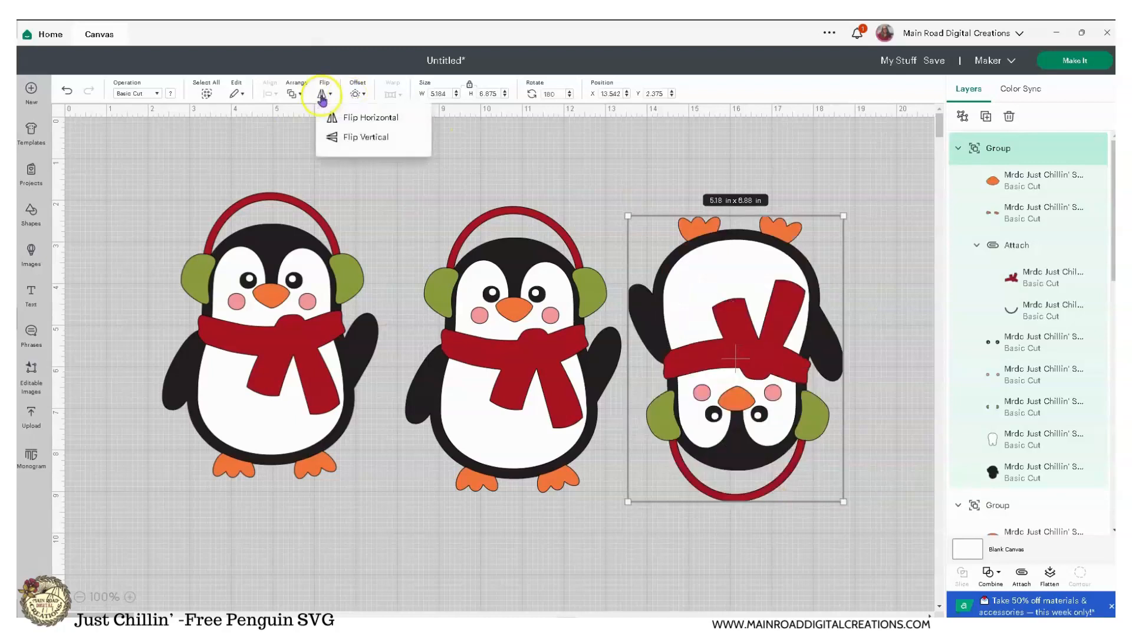
left_click(348, 138)
- Flip the third penguin horizontally and move both outer penguins closer to the middle one, into an evenly spaced row
left_click(329, 95)
left_click(347, 116)
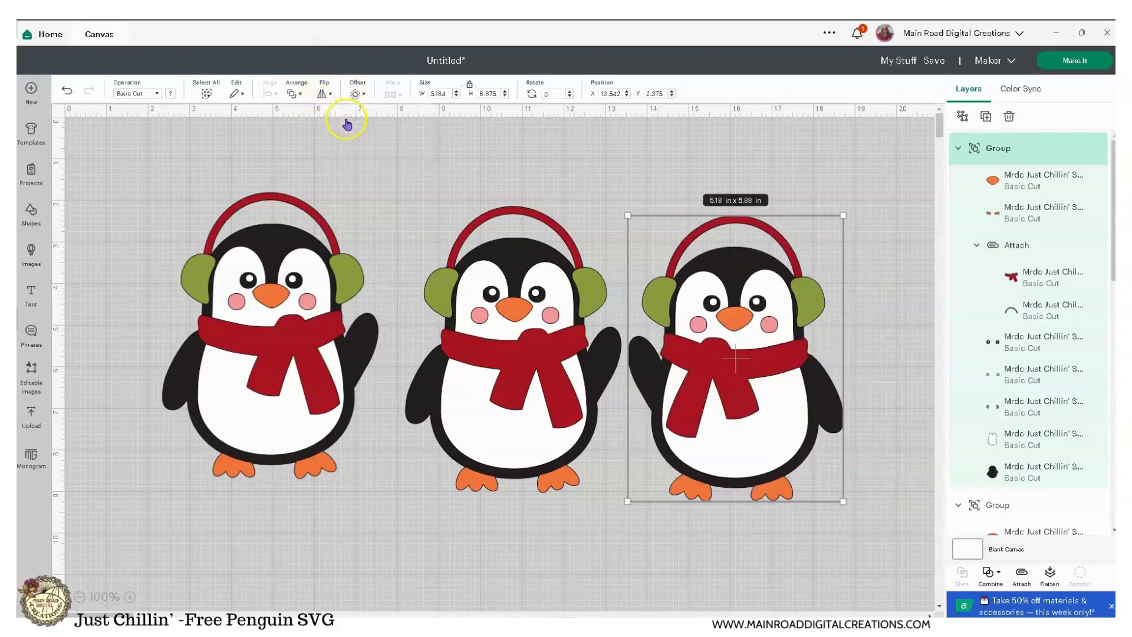
left_click(760, 555)
left_click_drag(739, 375, 735, 363)
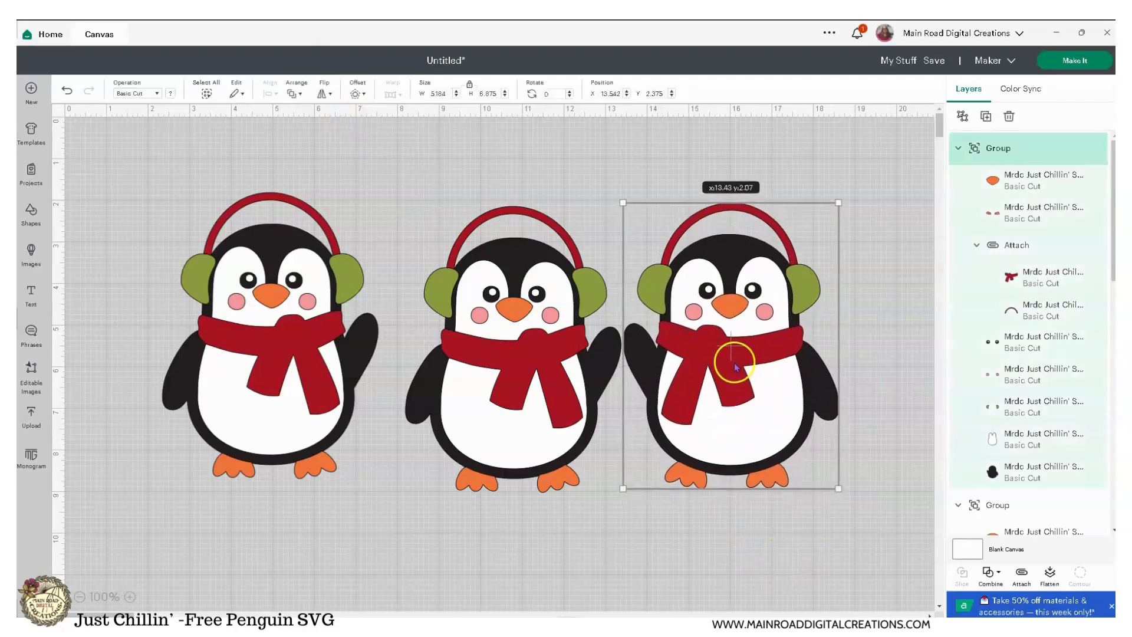
left_click(720, 531)
left_click_drag(326, 373, 345, 394)
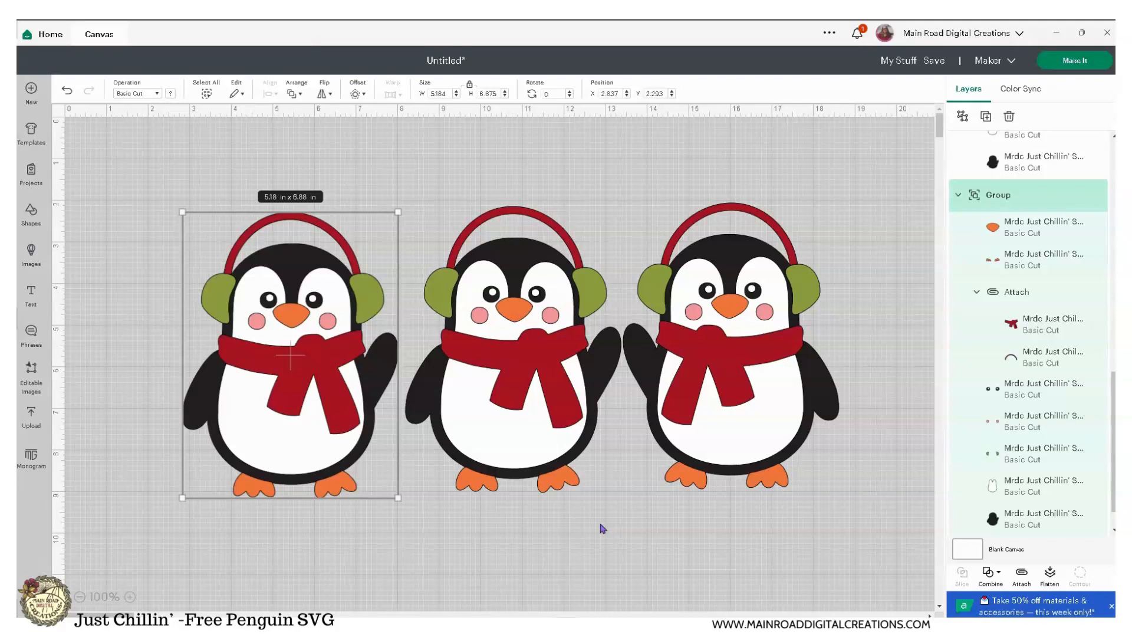
- Show the hidden Just Chillin' lettering again and move it below the middle penguin's feet, to about X 8.1, Y 9.18
scroll(1055, 389, "down", 2)
left_click(1081, 515)
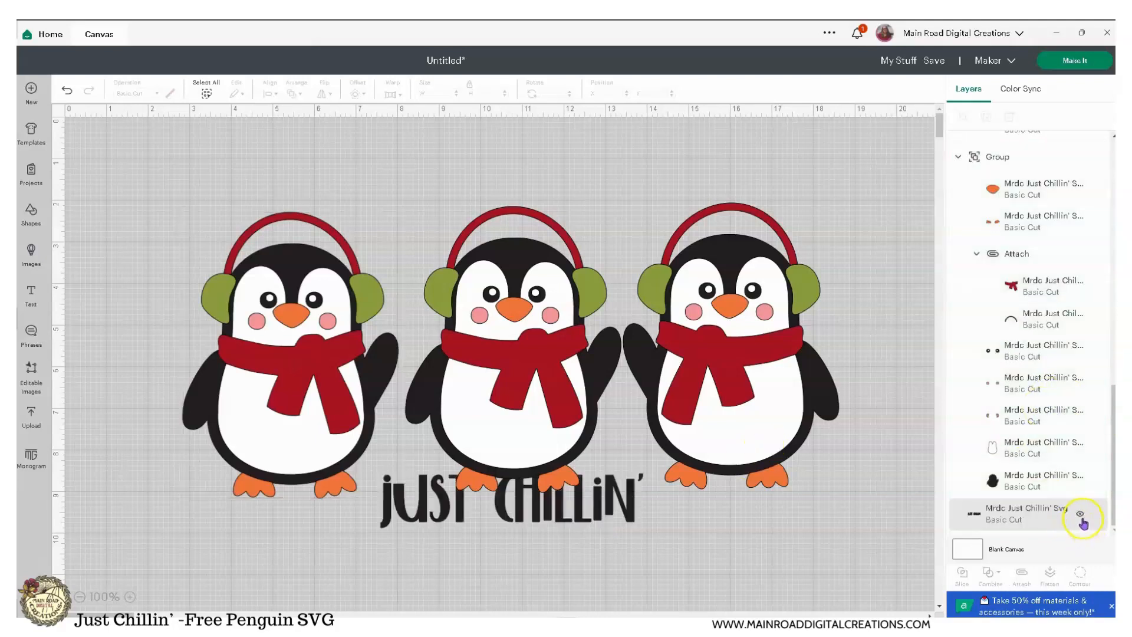
left_click(626, 506)
left_click(715, 551)
left_click(628, 514)
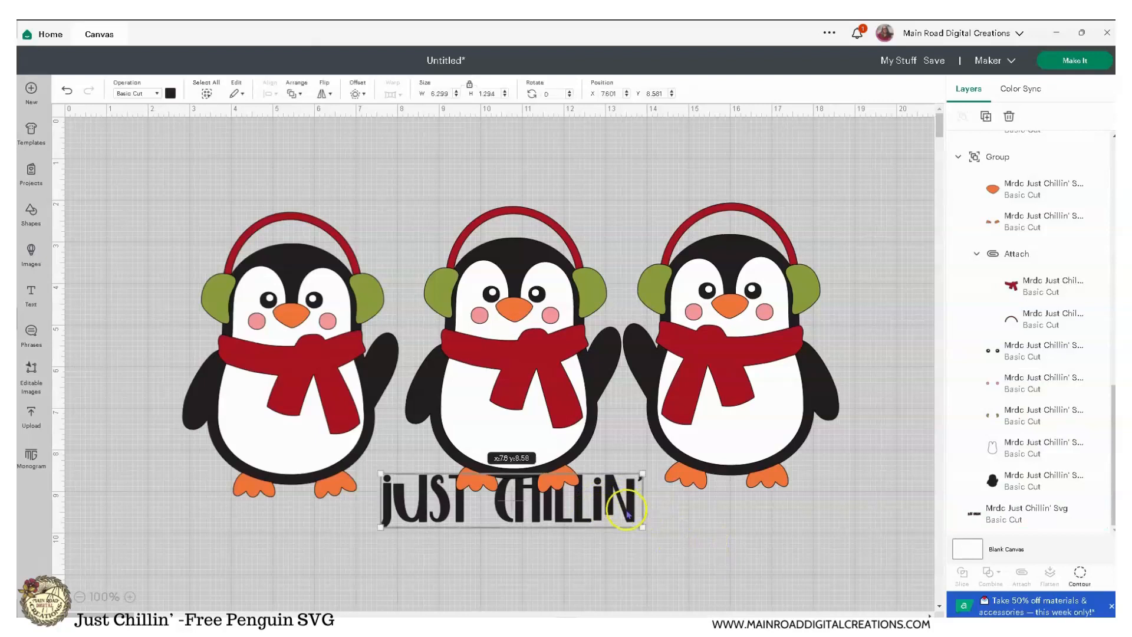
left_click_drag(628, 515, 649, 539)
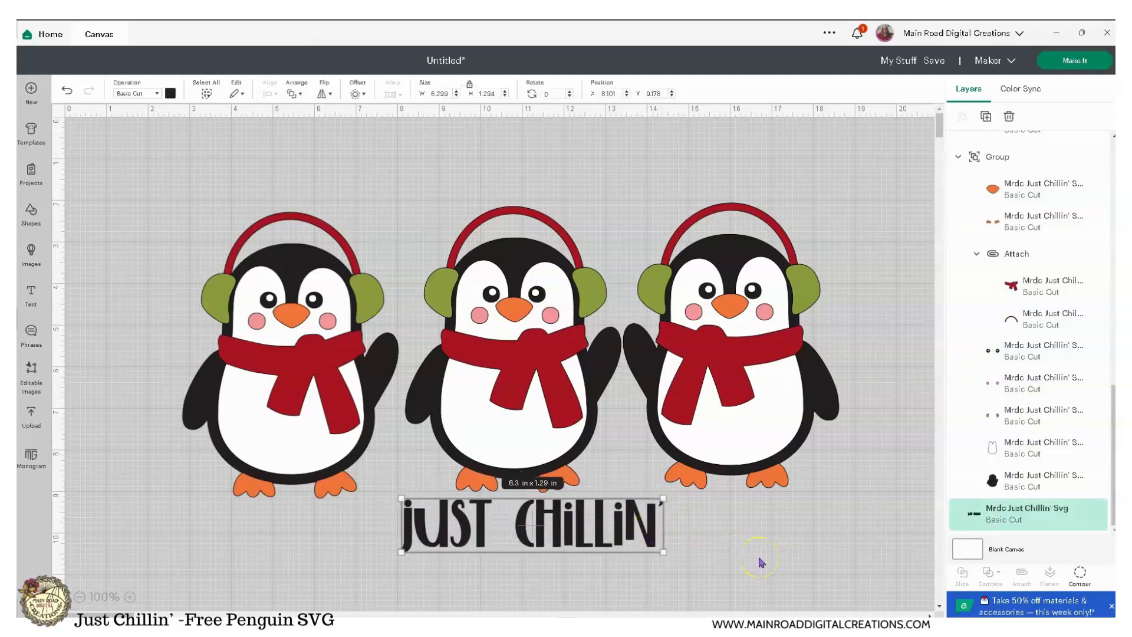